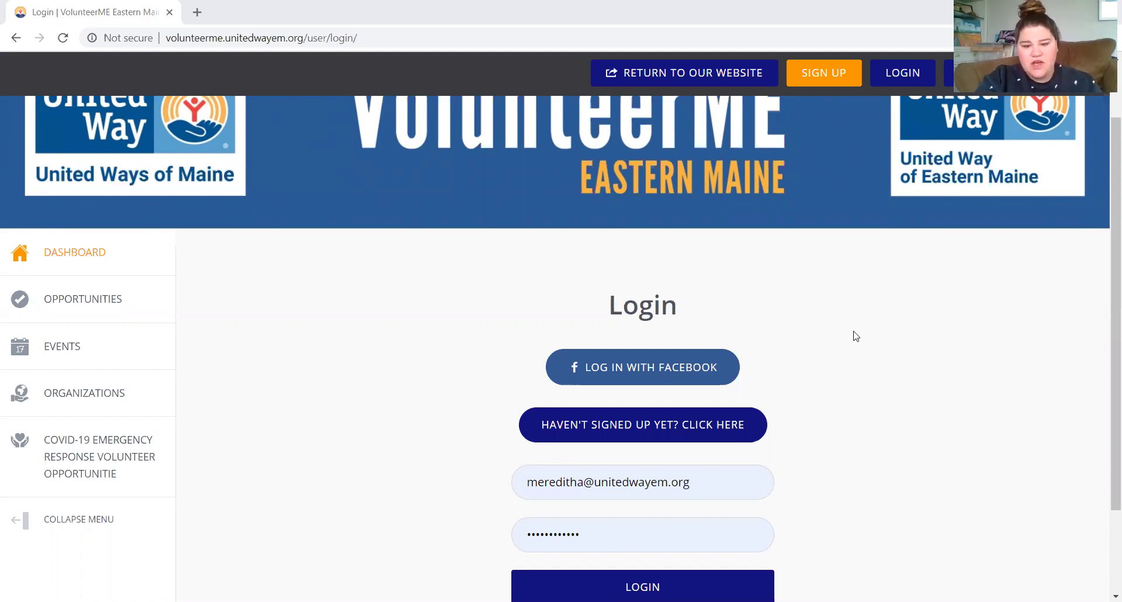
Log in to the VolunteerME Eastern Maine agency account.
scroll(855, 336, "down", 2)
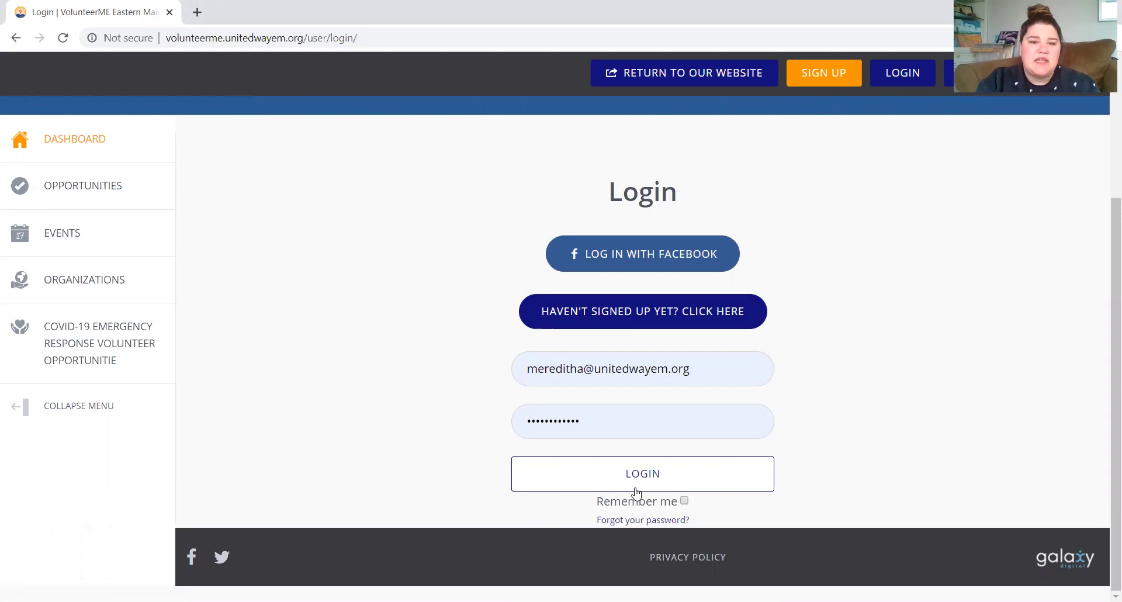
left_click(637, 494)
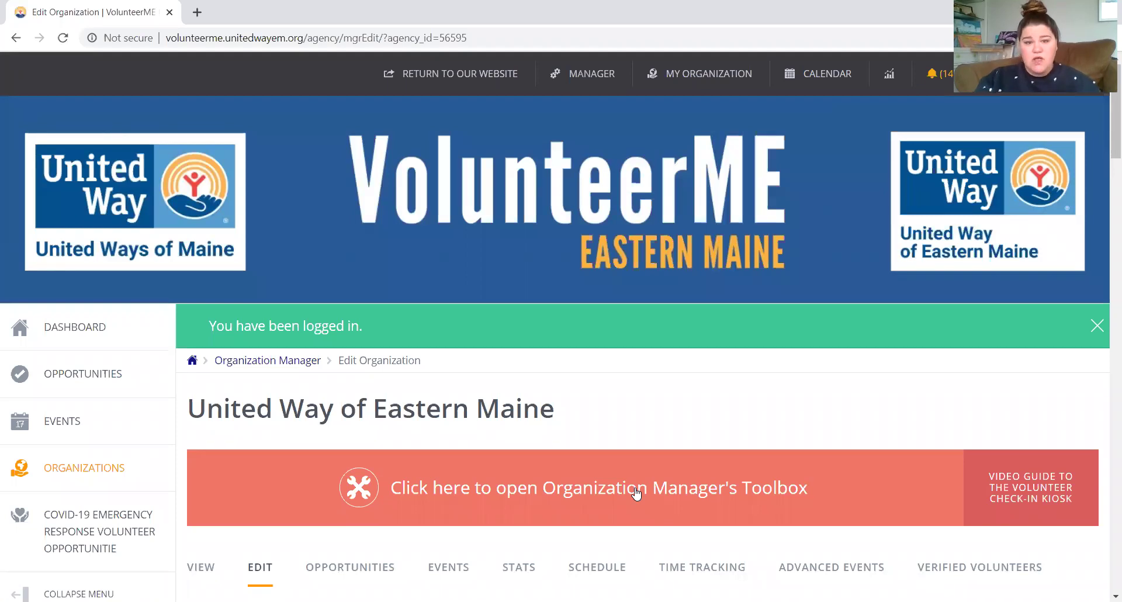
scroll(640, 491, "down", 1)
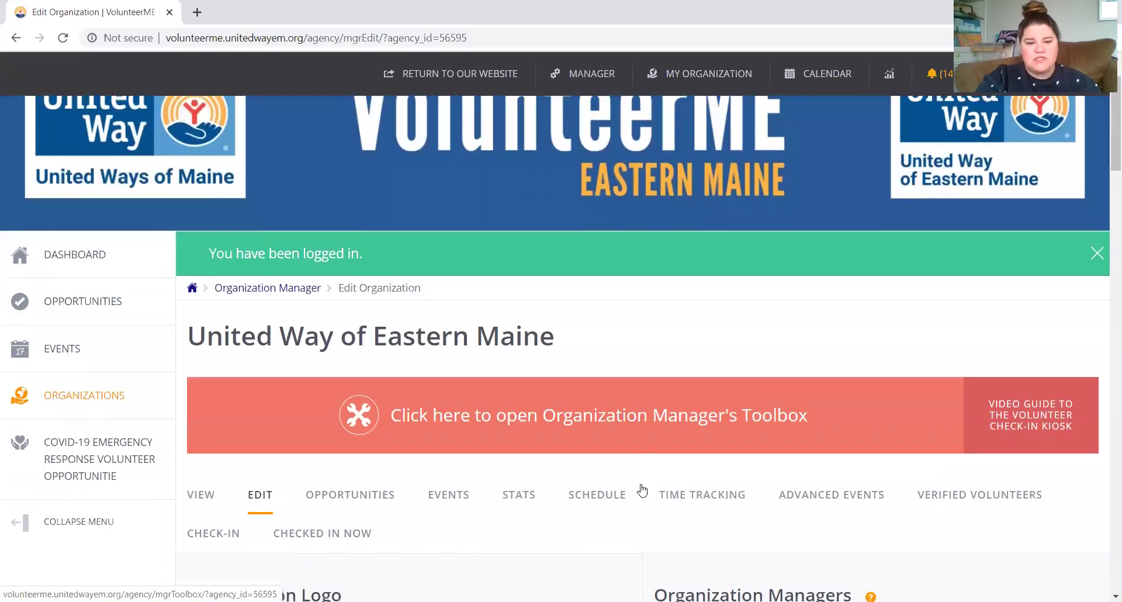
scroll(642, 490, "down", 2)
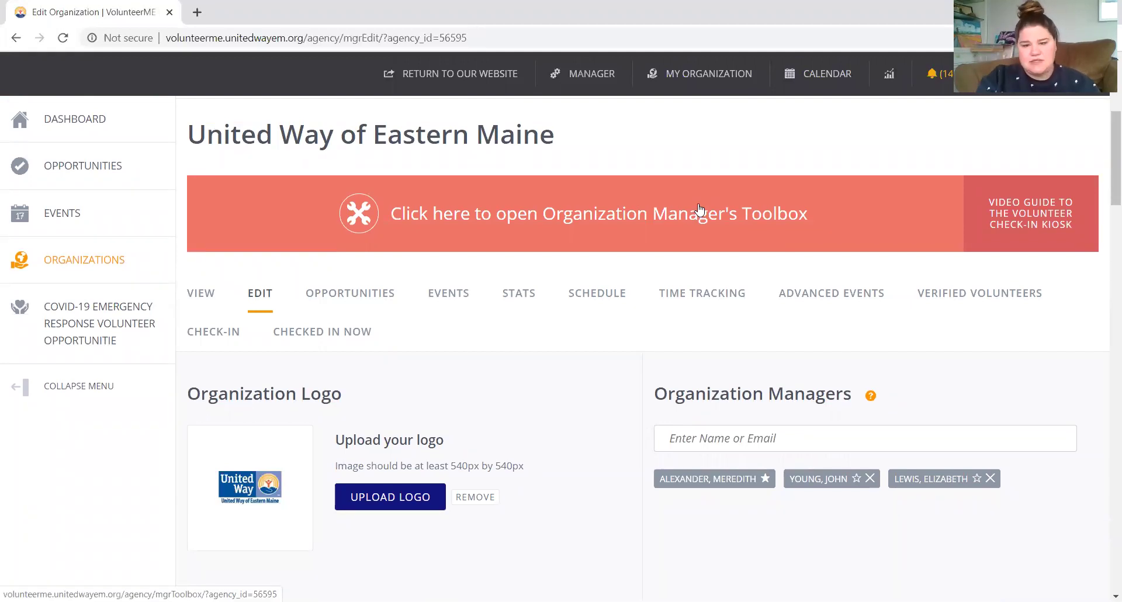
scroll(697, 203, "down", 1)
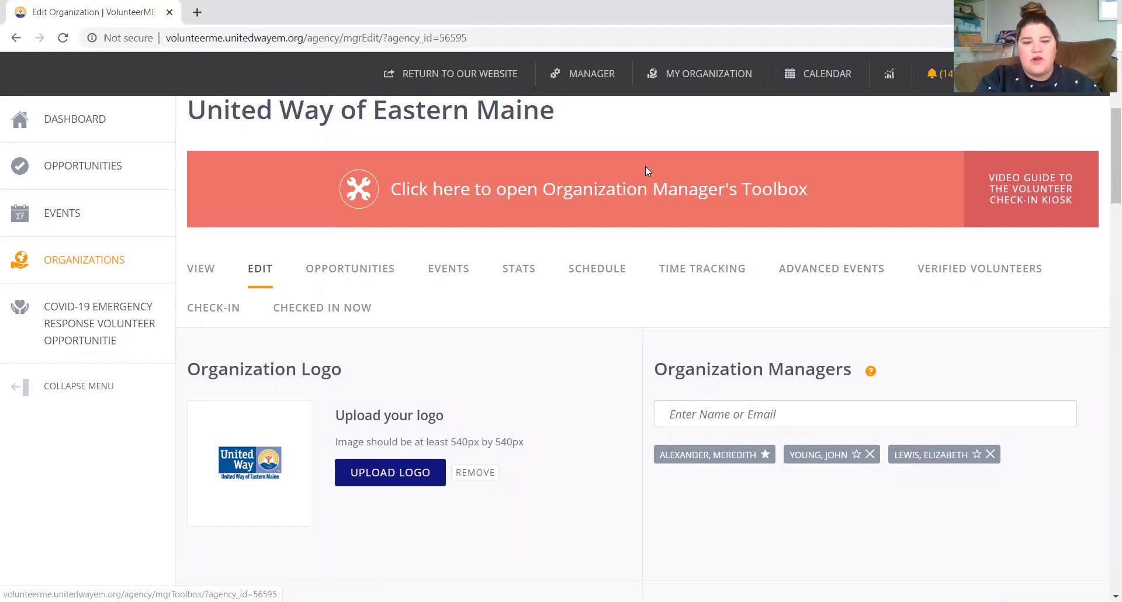
Open the organization's Advanced Events page and start adding a new opportunity.
left_click(843, 280)
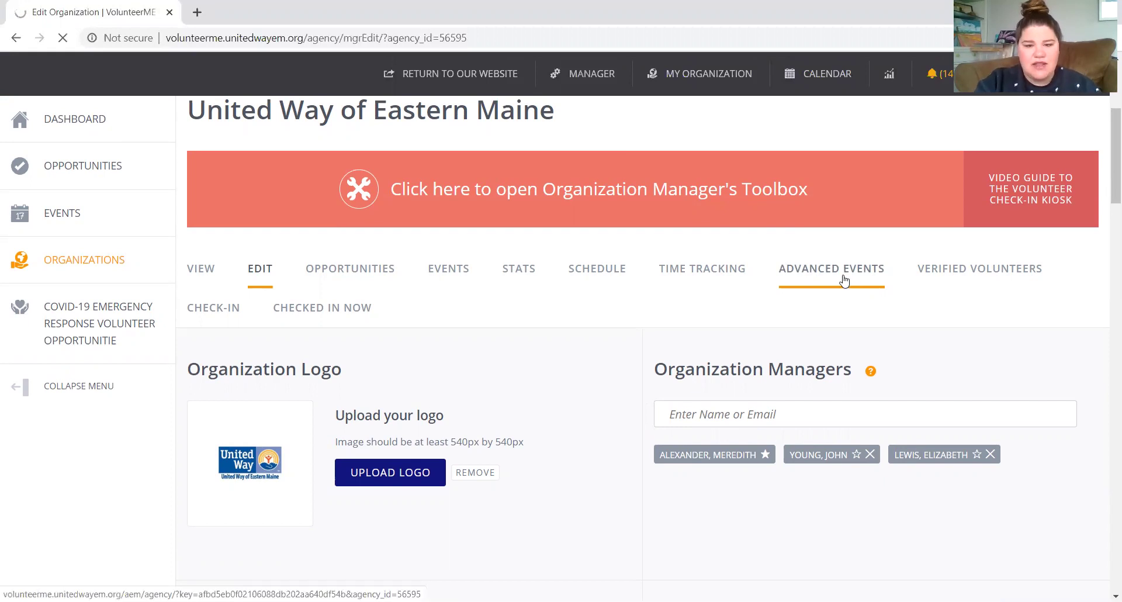
scroll(844, 281, "down", 6)
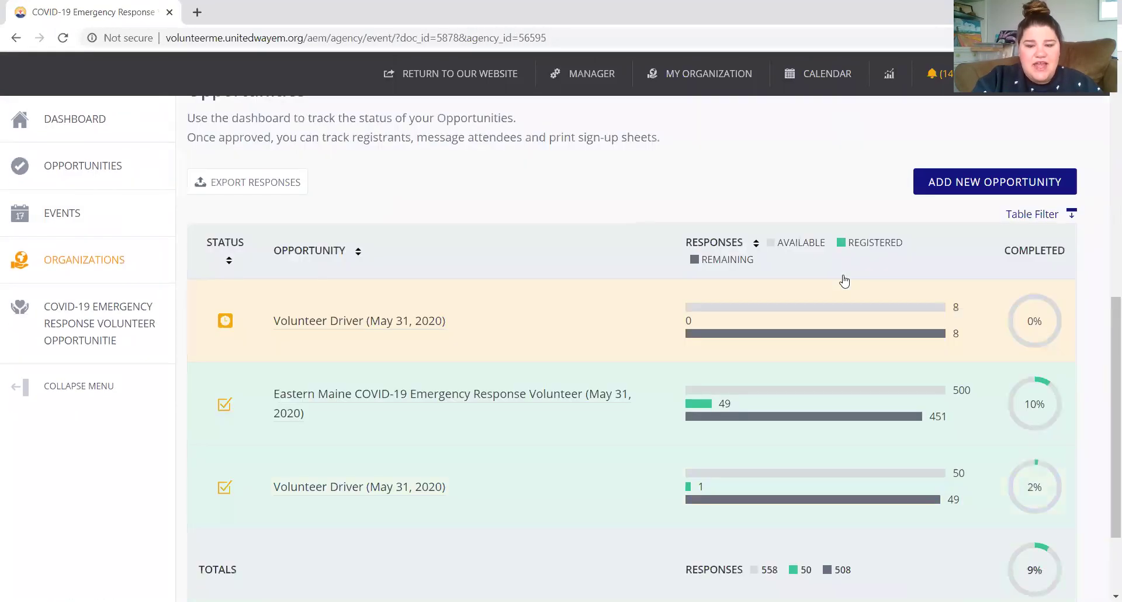
scroll(843, 281, "up", 2)
scroll(844, 281, "up", 1)
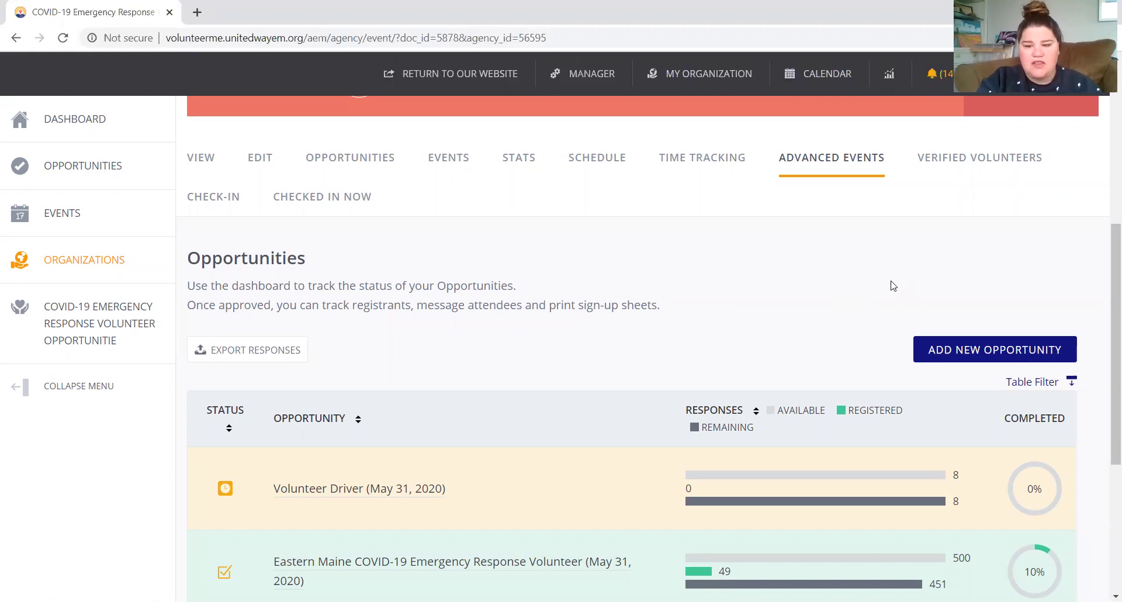
left_click(975, 350)
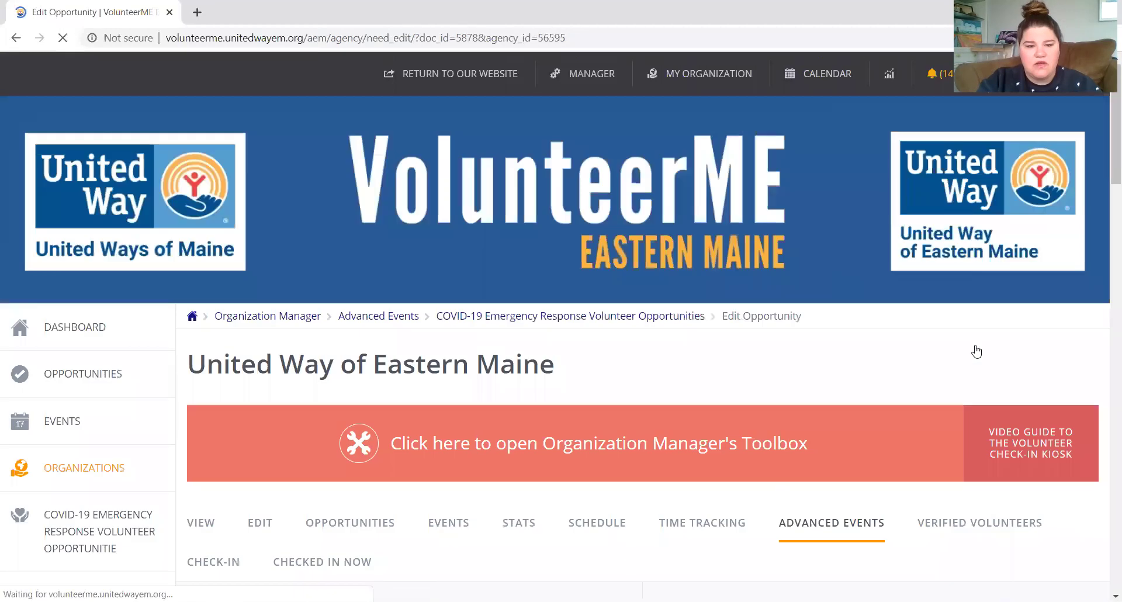
Title the opportunity 'Volunteer Test' and add Food & Nutrition under Interests & Abilities.
scroll(973, 350, "down", 8)
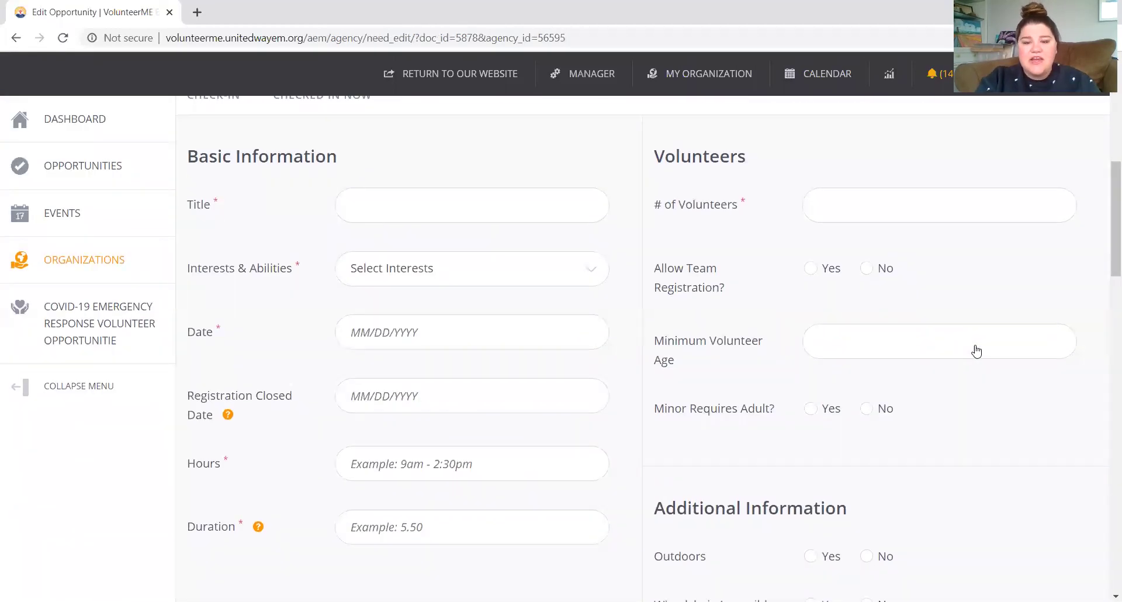
left_click(412, 206)
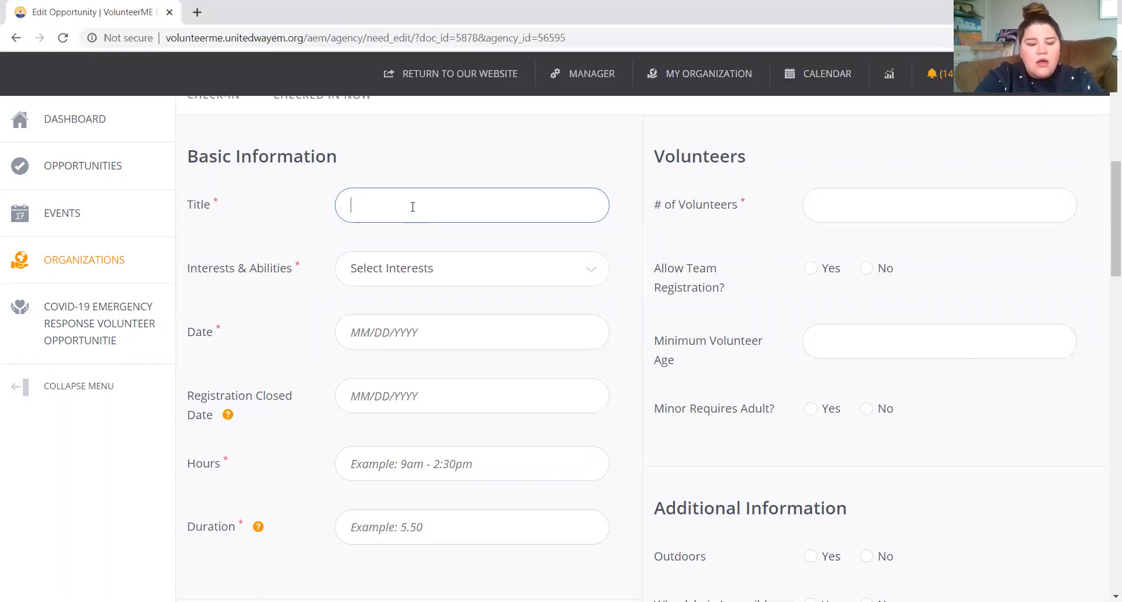
type("Volunteer")
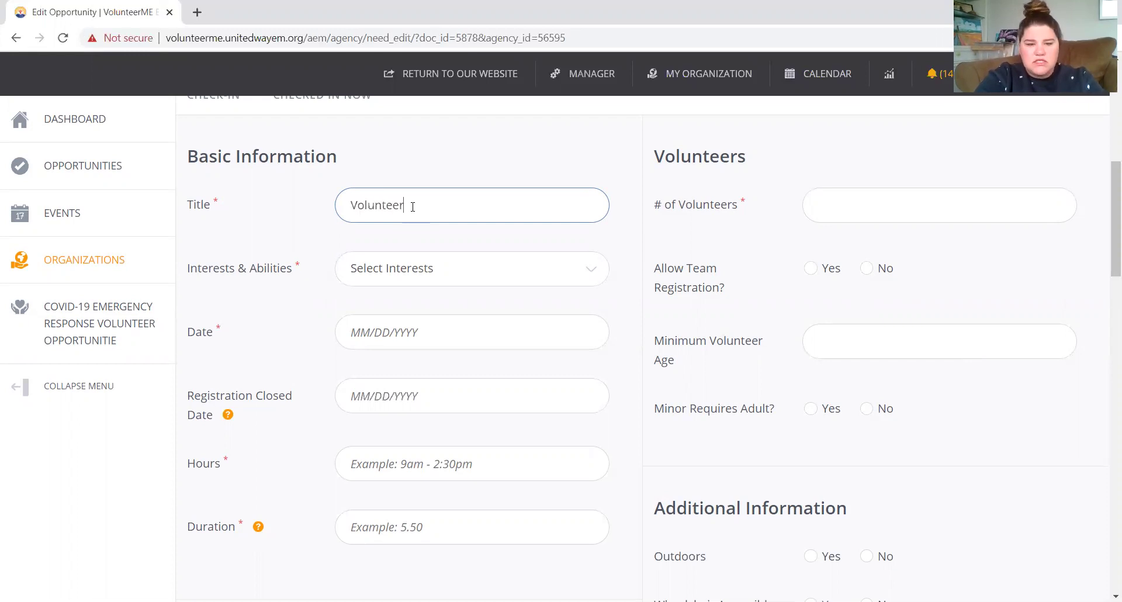
type(" Test")
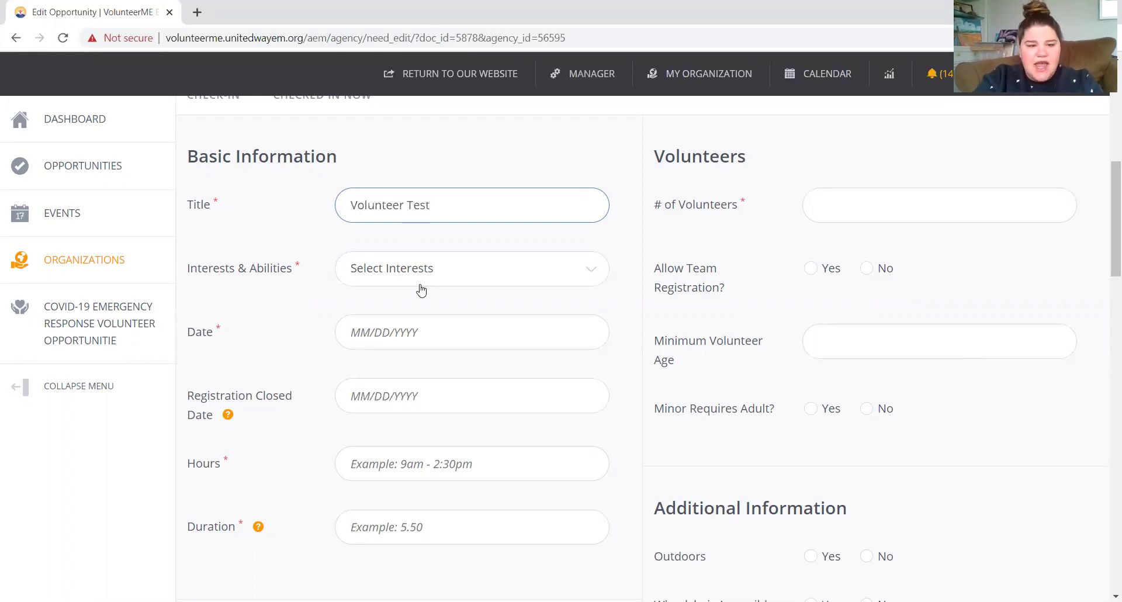
left_click(423, 270)
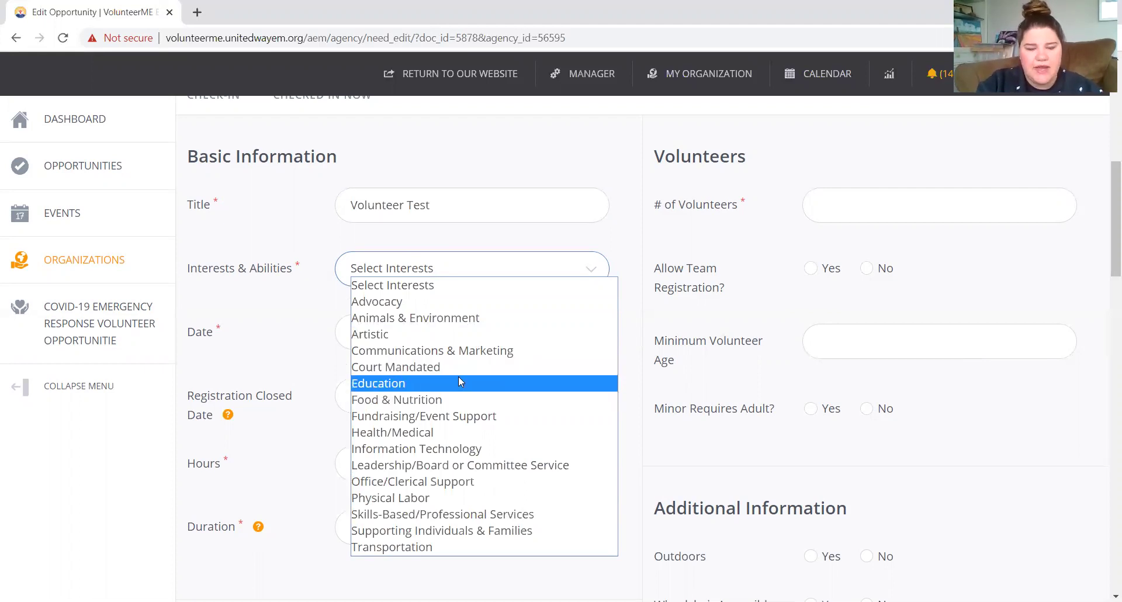
left_click(464, 399)
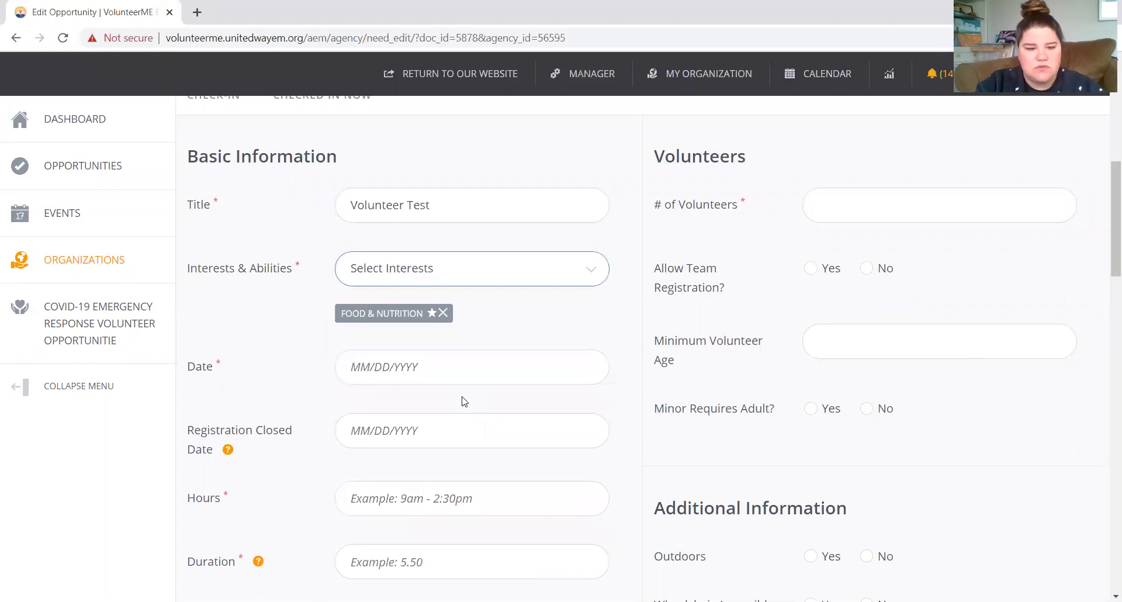
left_click(450, 371)
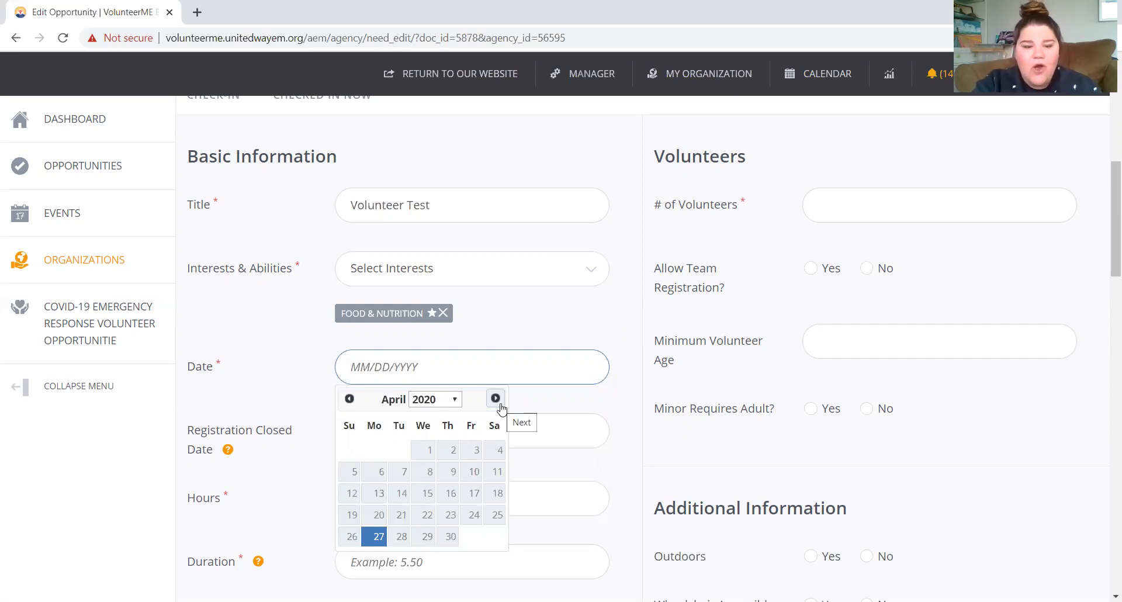
Set Date and Registration Closed Date both to May 31, 2020 (05/31/2020).
left_click(500, 405)
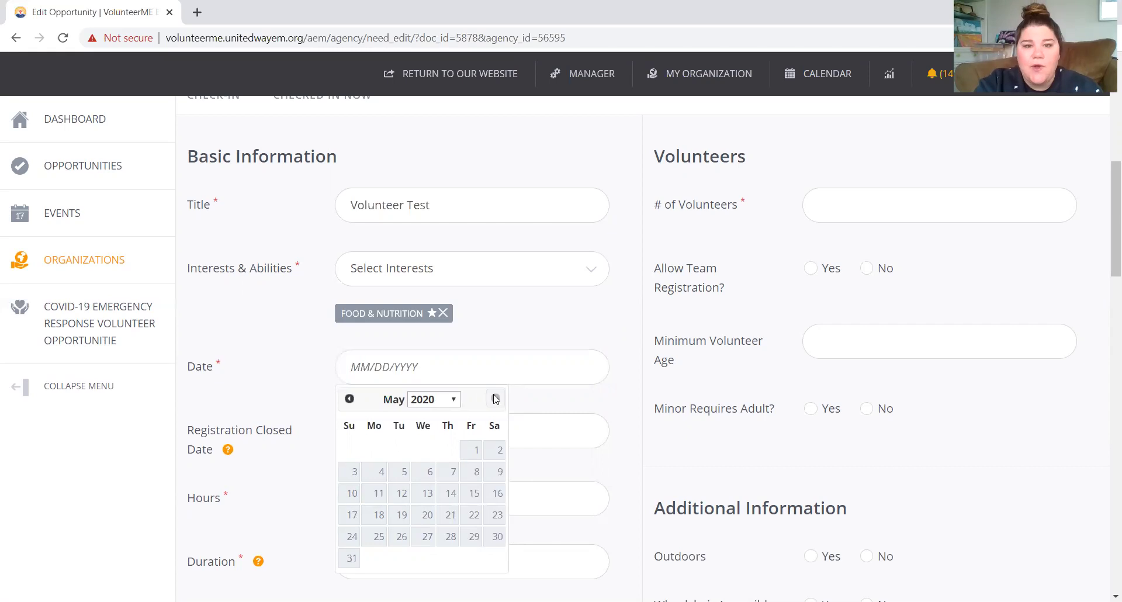
left_click(350, 555)
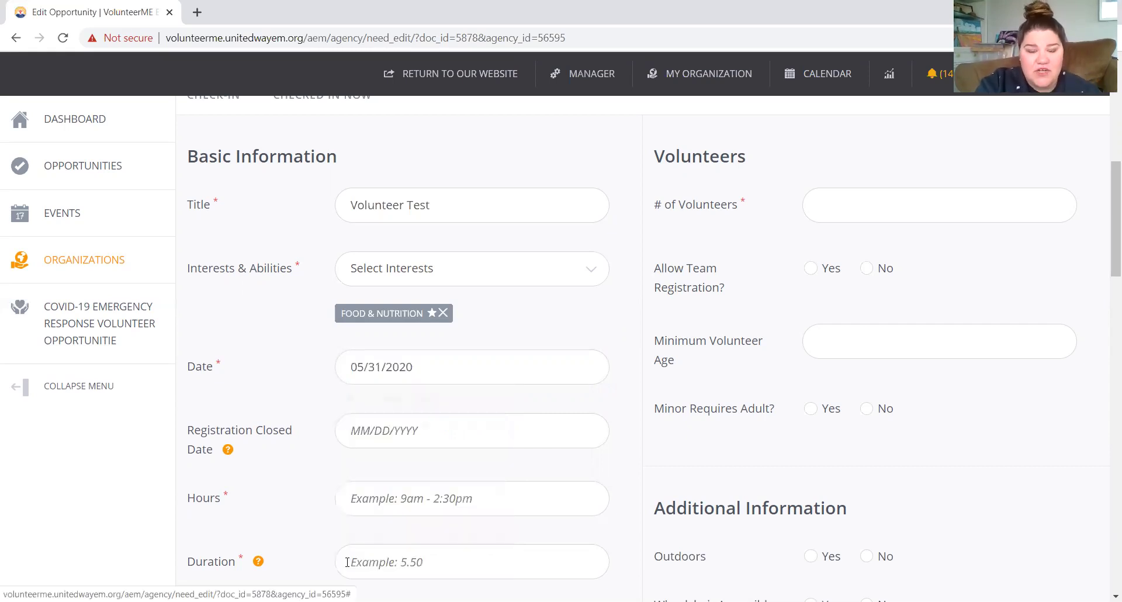
left_click(495, 430)
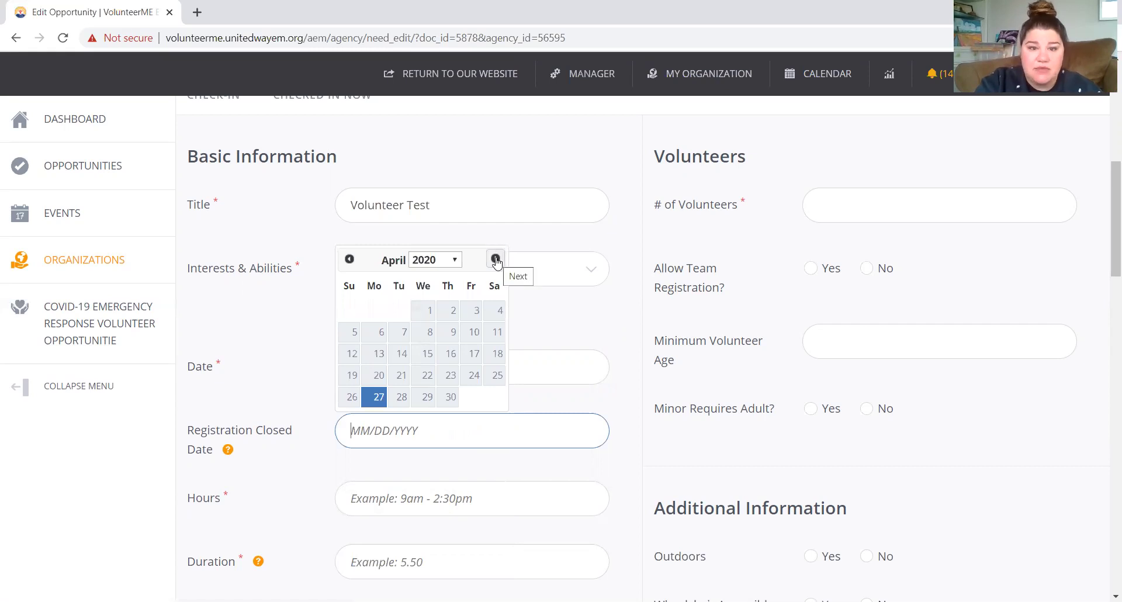
left_click(495, 259)
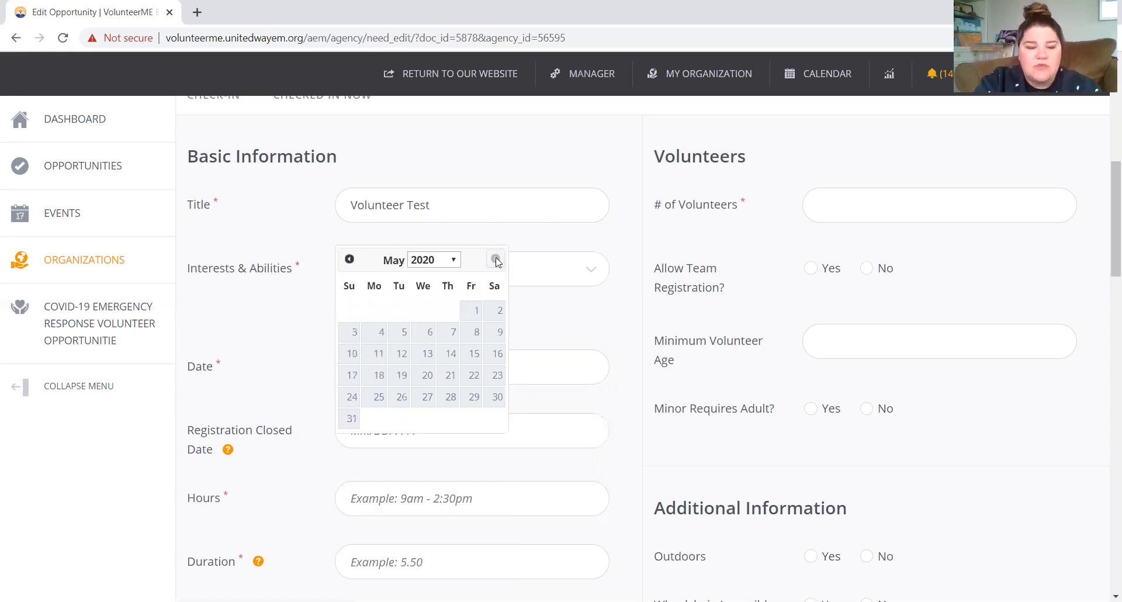
left_click(351, 419)
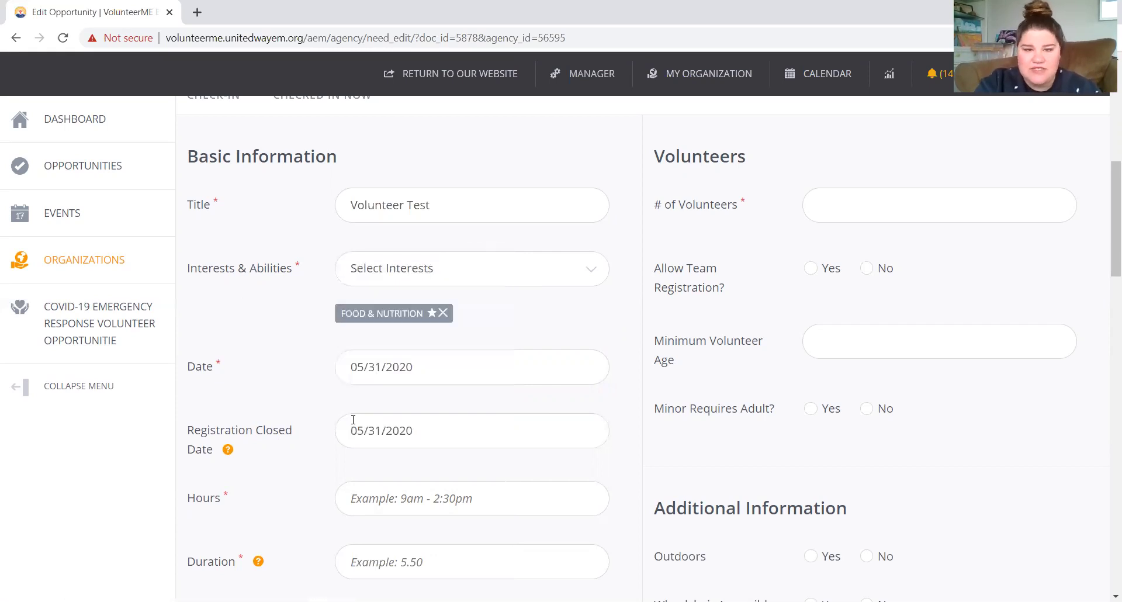
scroll(353, 419, "down", 1)
left_click(419, 458)
Enter 'Flexible' in Hours and 2 in Duration.
type("Flexible")
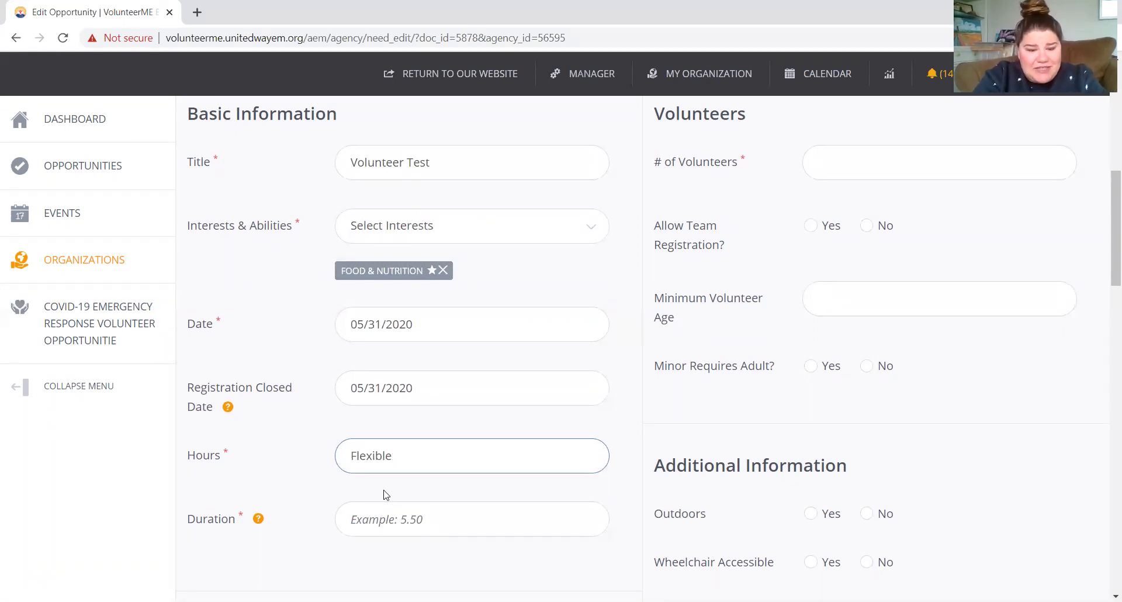
left_click(377, 524)
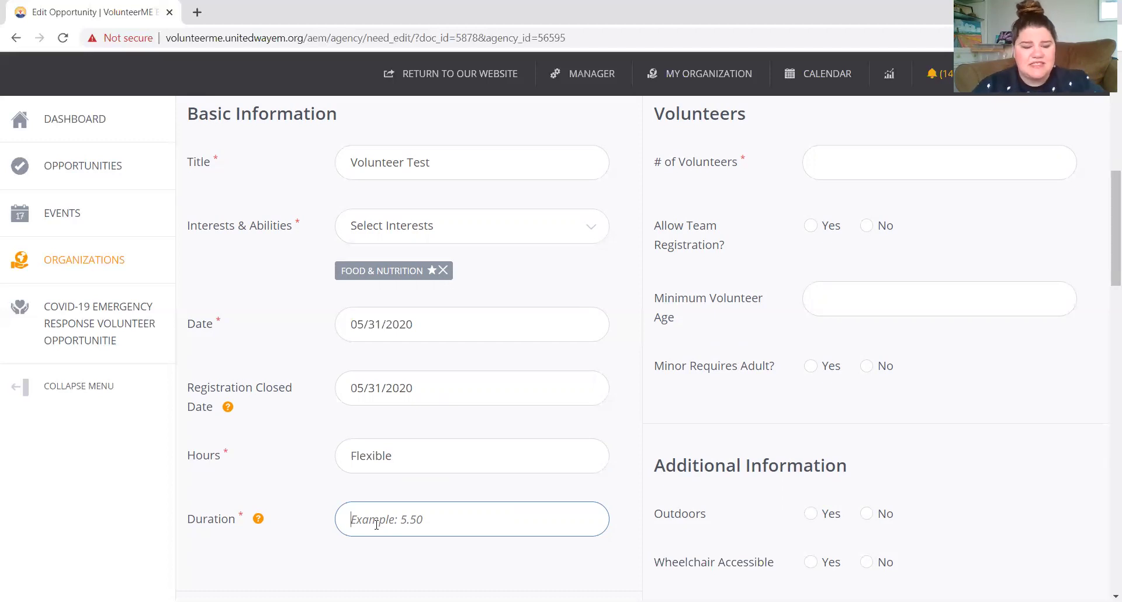
type("2")
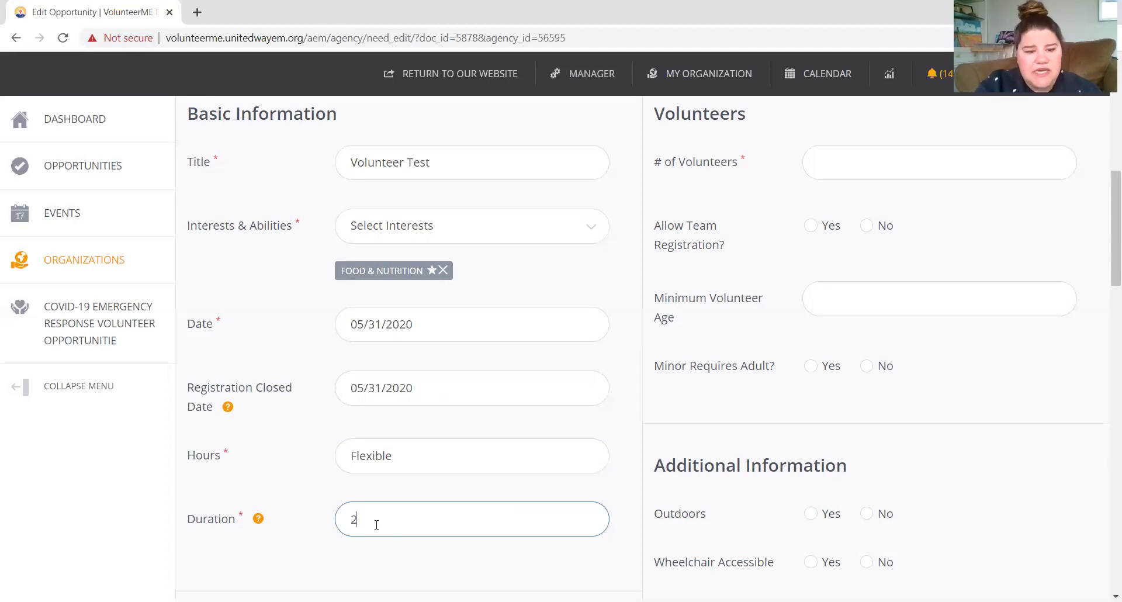
scroll(376, 524, "down", 4)
scroll(376, 524, "down", 3)
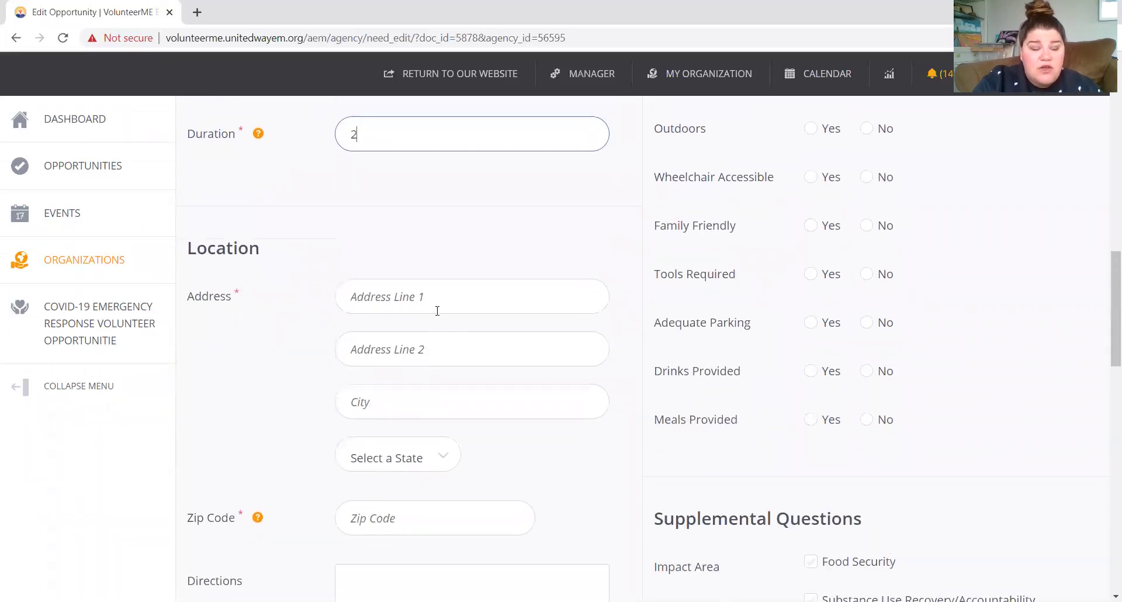
left_click(464, 300)
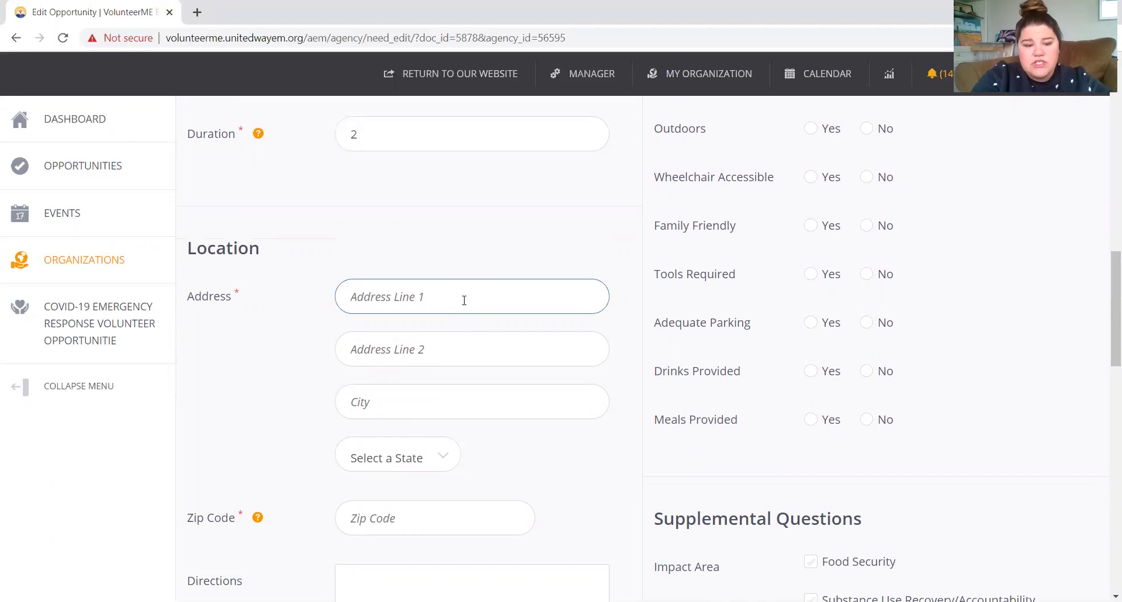
key("Tab")
key("Tab")
Set the state to ME and the zip code to 04401.
key("Tab")
key("m")
key("m")
key("m")
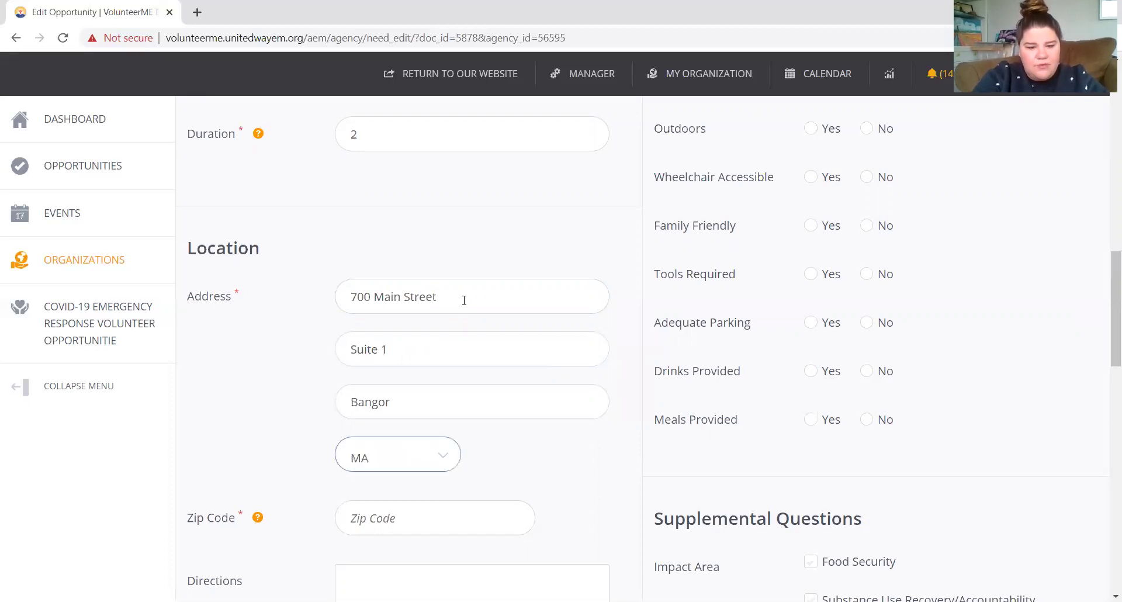
key("Tab")
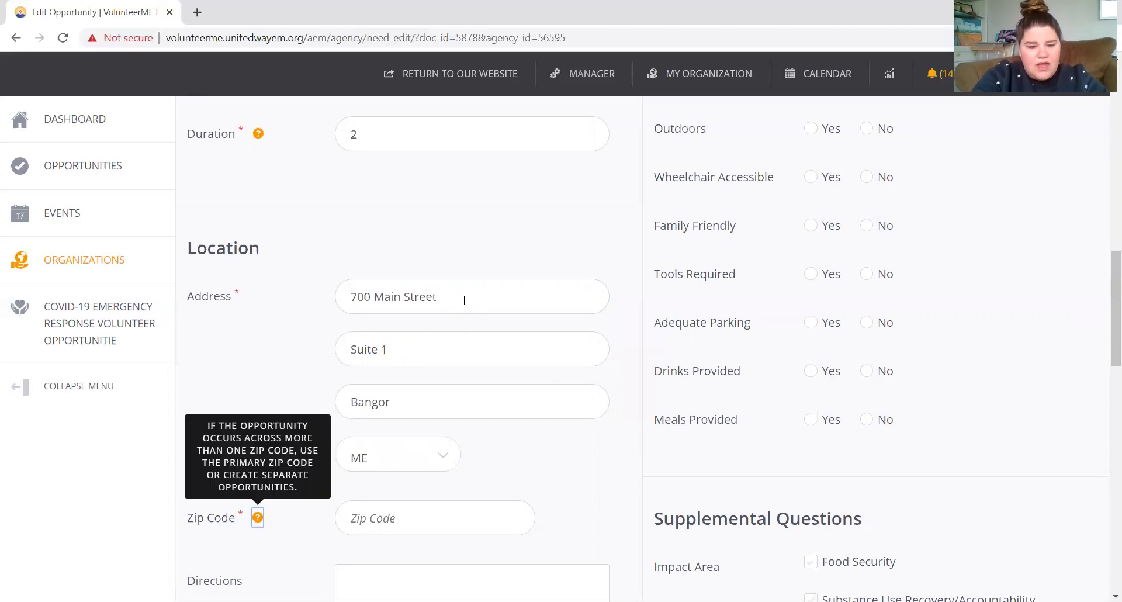
key("Tab")
type("04401")
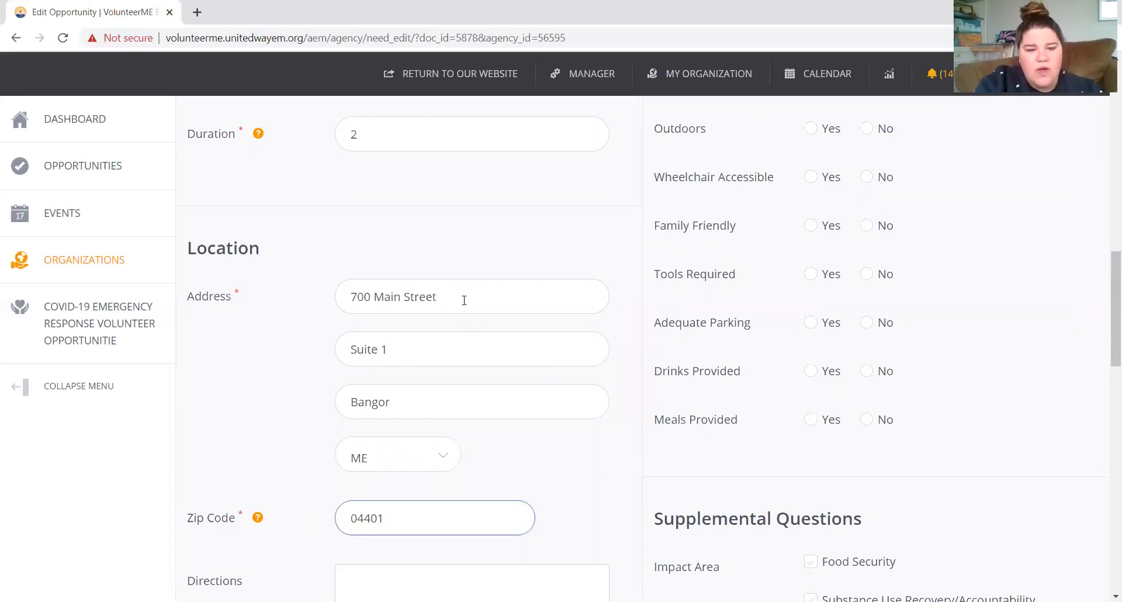
scroll(518, 384, "down", 1)
scroll(525, 403, "down", 8)
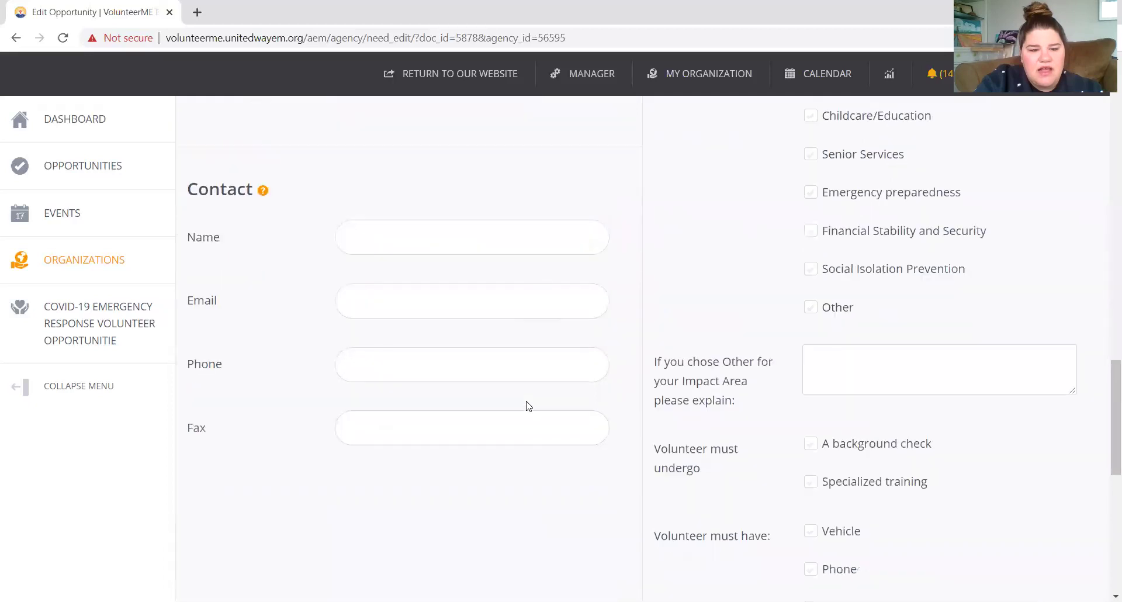
scroll(528, 406, "down", 1)
left_click(494, 203)
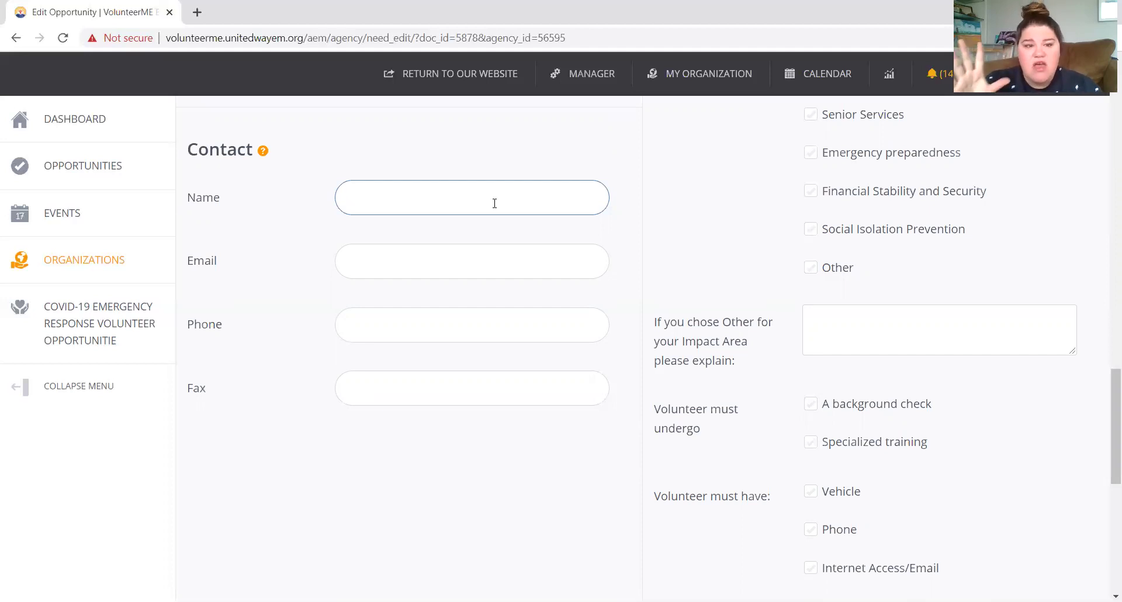
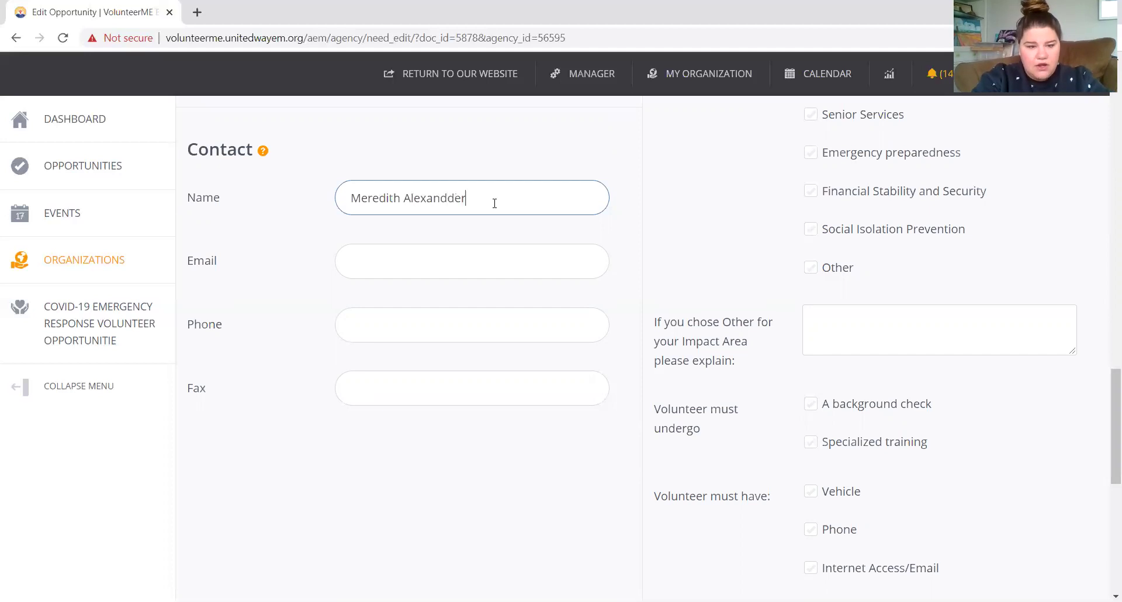
Enter the contact person's full name and e-mail address.
key("Tab")
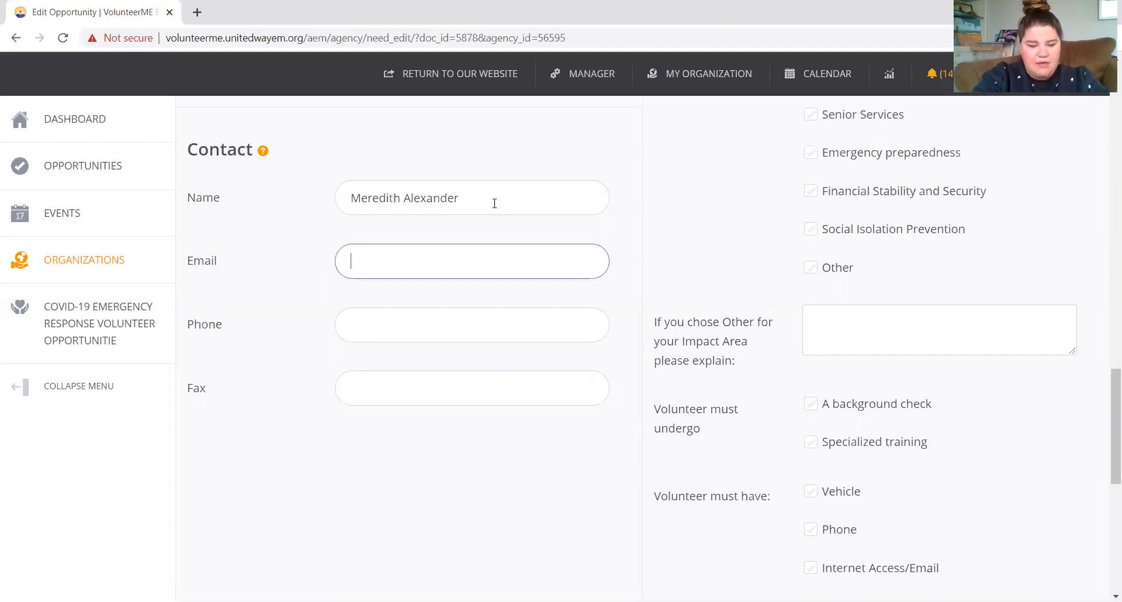
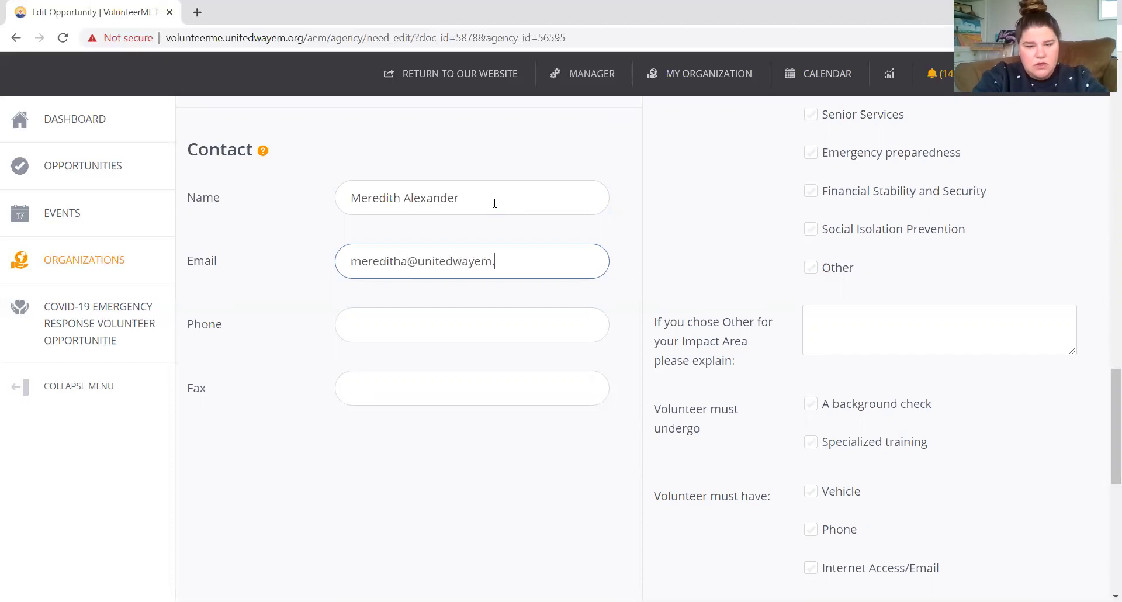
Enter the contact's phone number.
key("Tab")
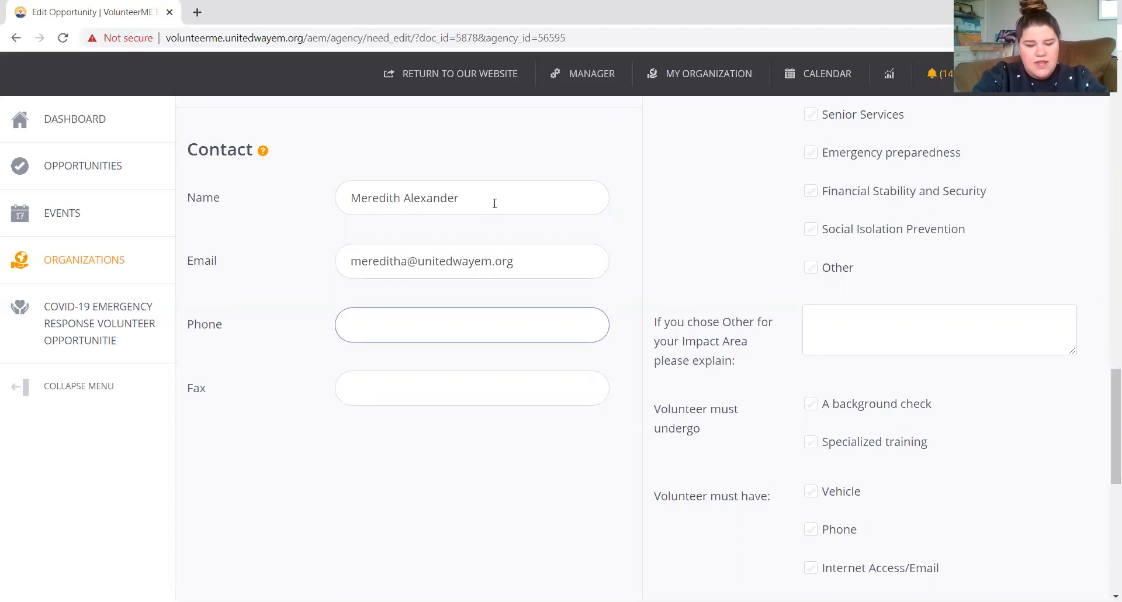
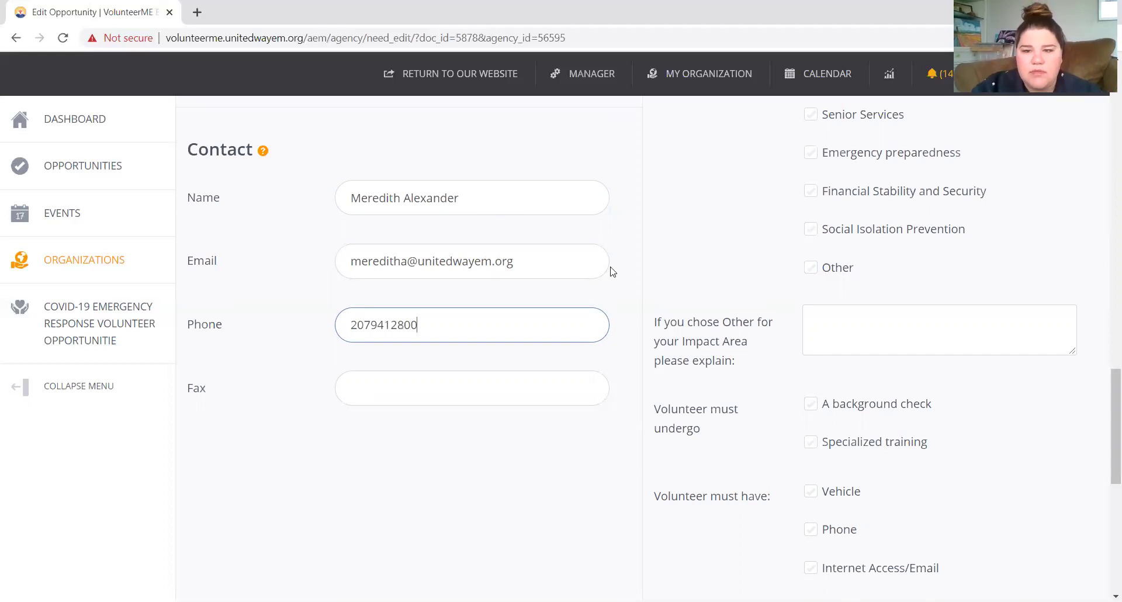
Set # of Volunteers to 10 and Allow Team Registration to No.
scroll(611, 271, "down", 2)
scroll(611, 271, "up", 10)
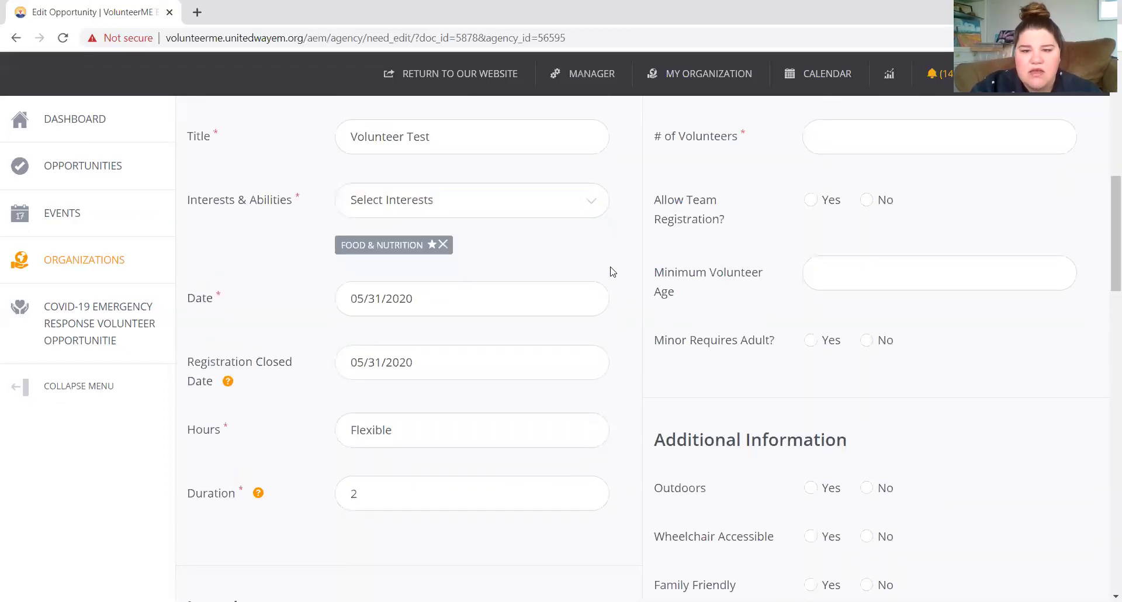
scroll(611, 272, "up", 1)
left_click(857, 221)
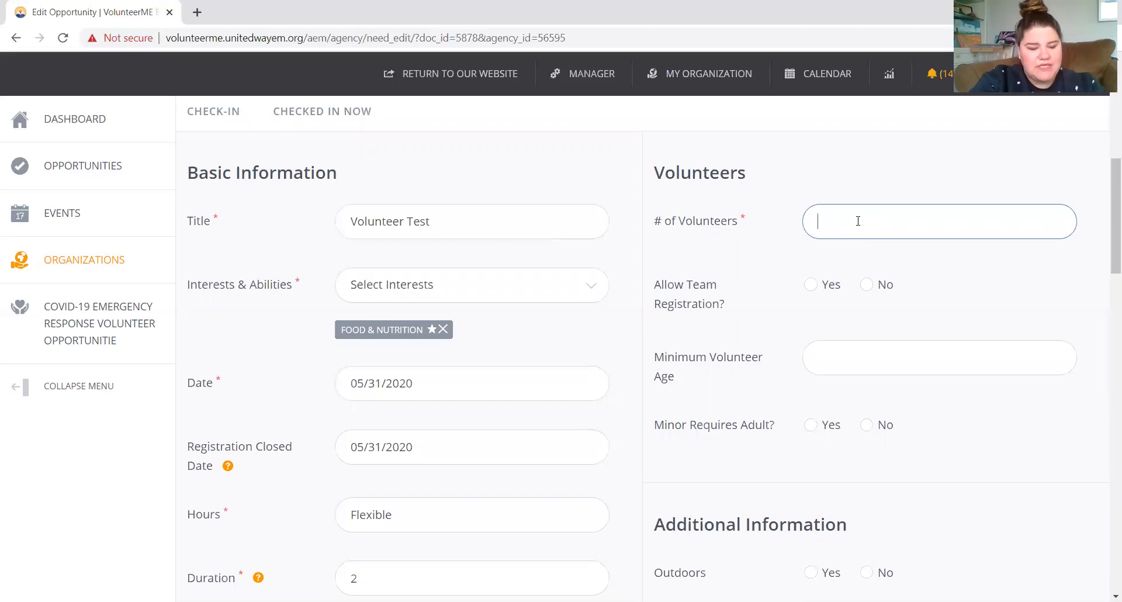
type("1")
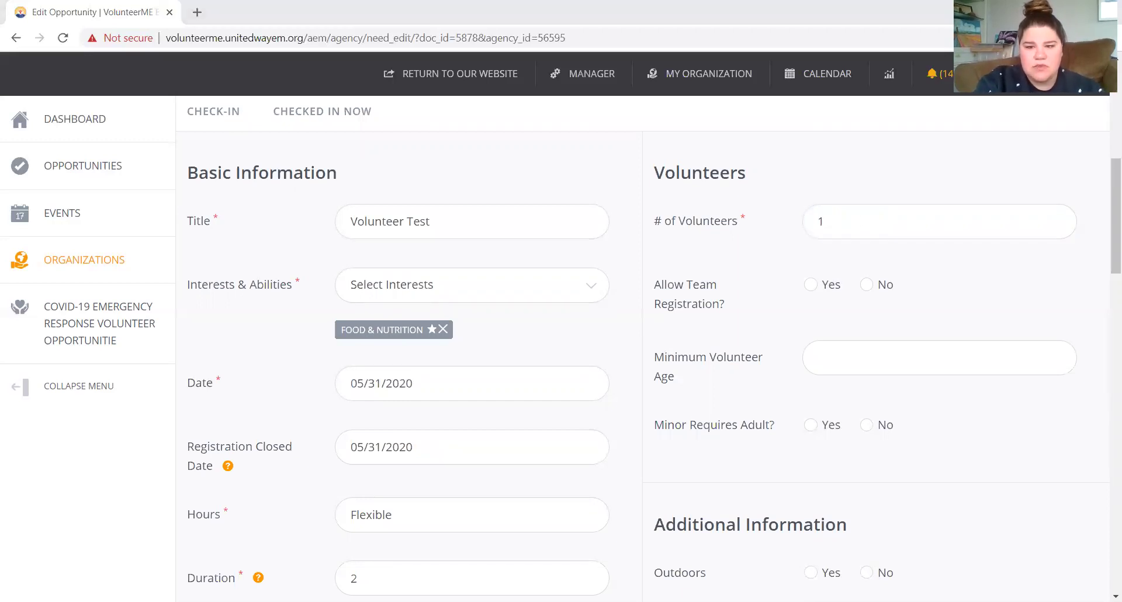
left_click(835, 222)
type("0")
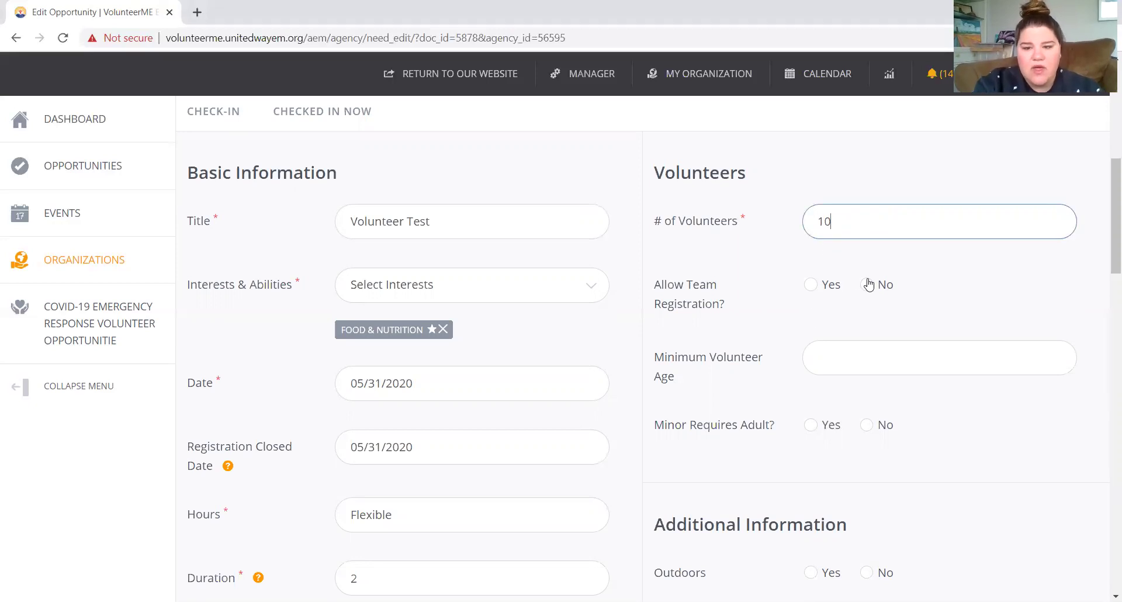
left_click(868, 283)
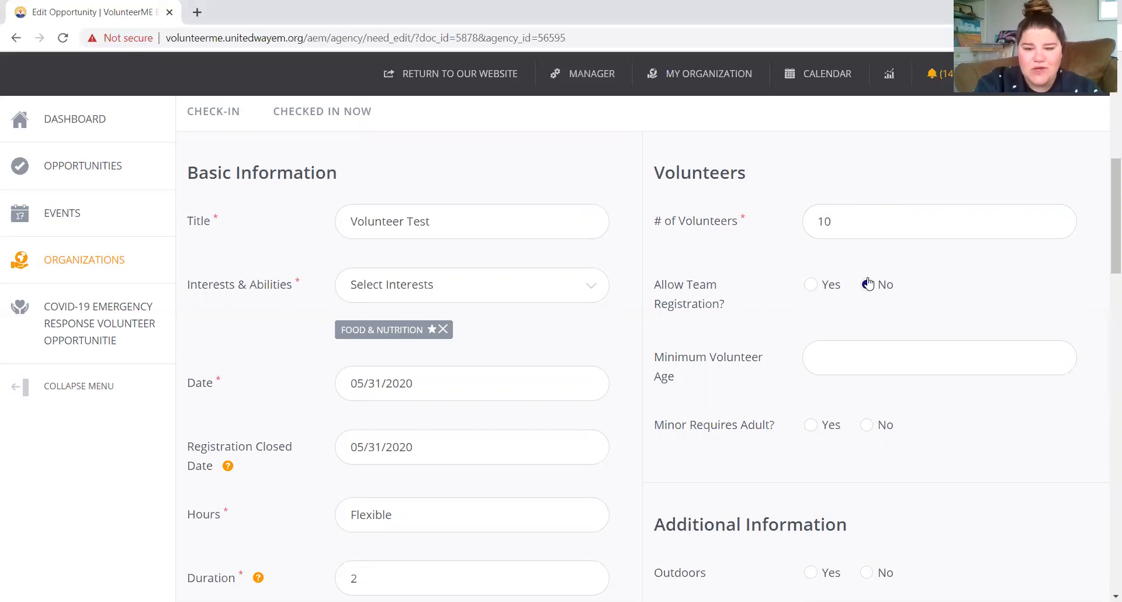
Set Minimum Volunteer Age to 18 and Minor Requires Adult to No.
left_click(894, 360)
type("18")
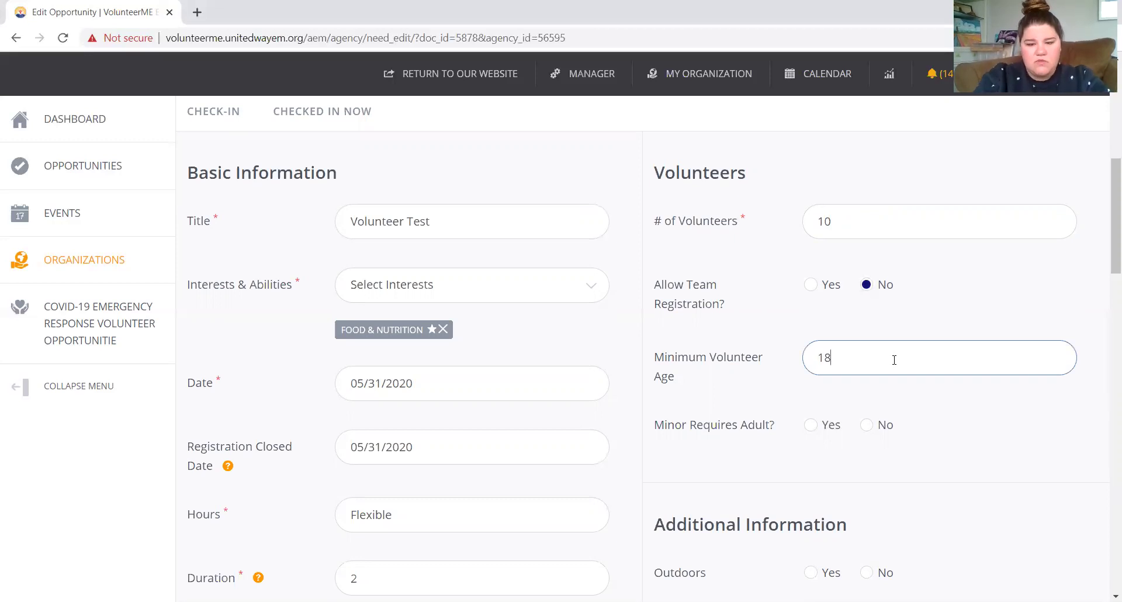
left_click(874, 427)
scroll(874, 428, "down", 6)
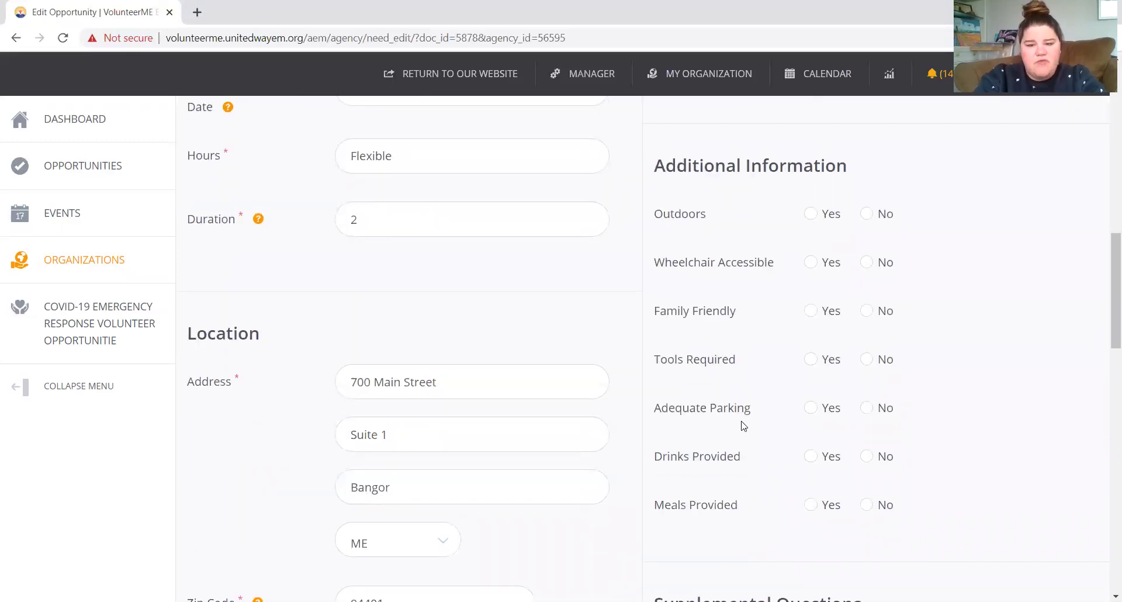
Tick Food Security as the Impact Area under Supplemental Questions.
left_click_drag(743, 407, 751, 378)
left_click(757, 374)
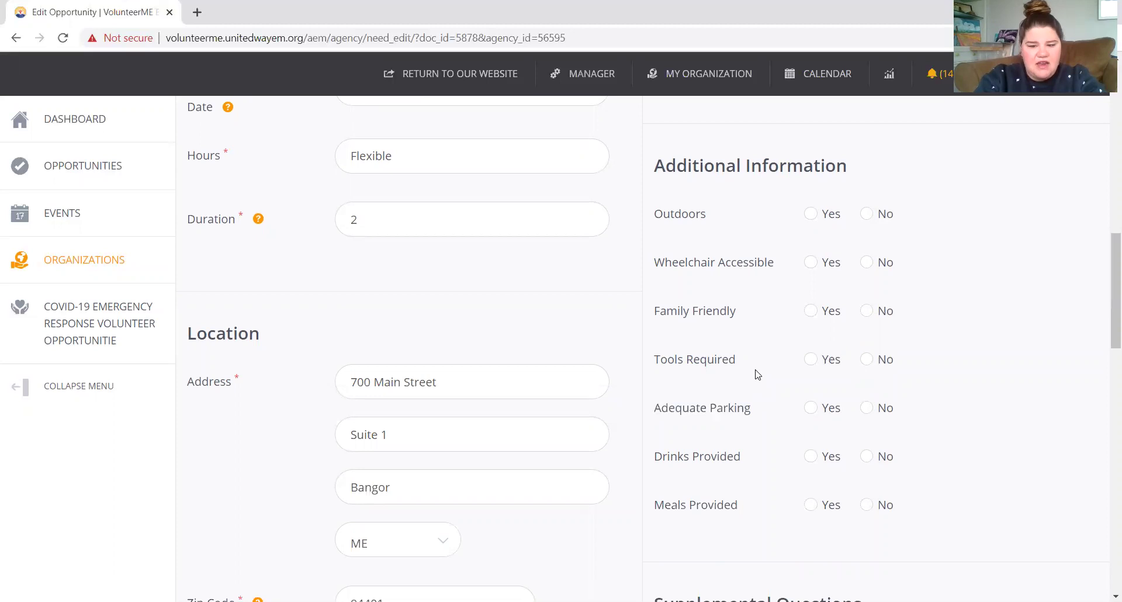
scroll(757, 373, "down", 4)
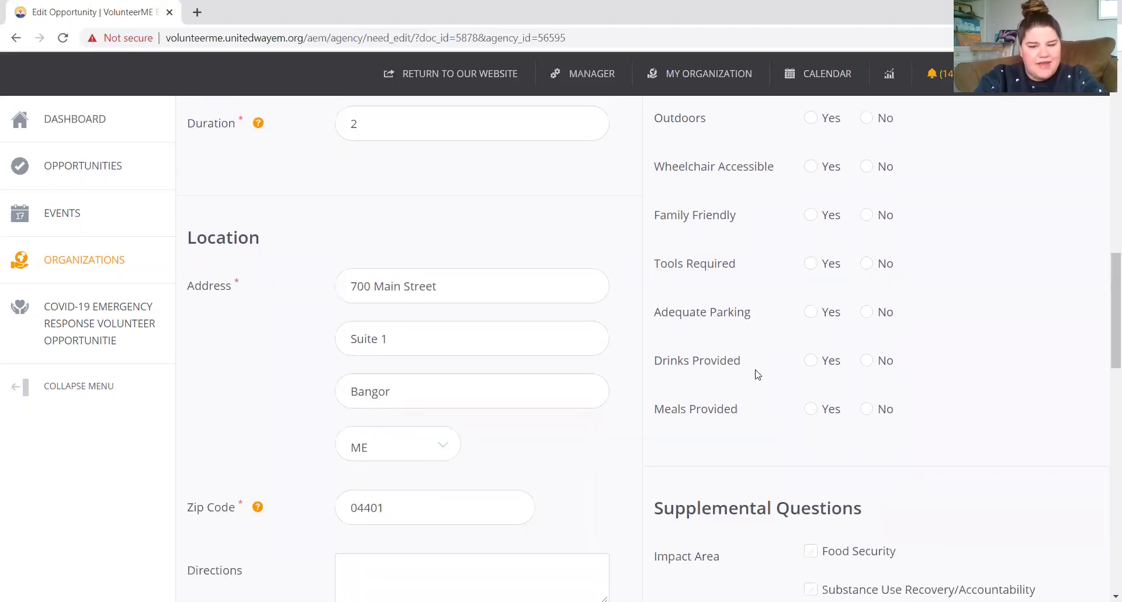
scroll(755, 373, "down", 3)
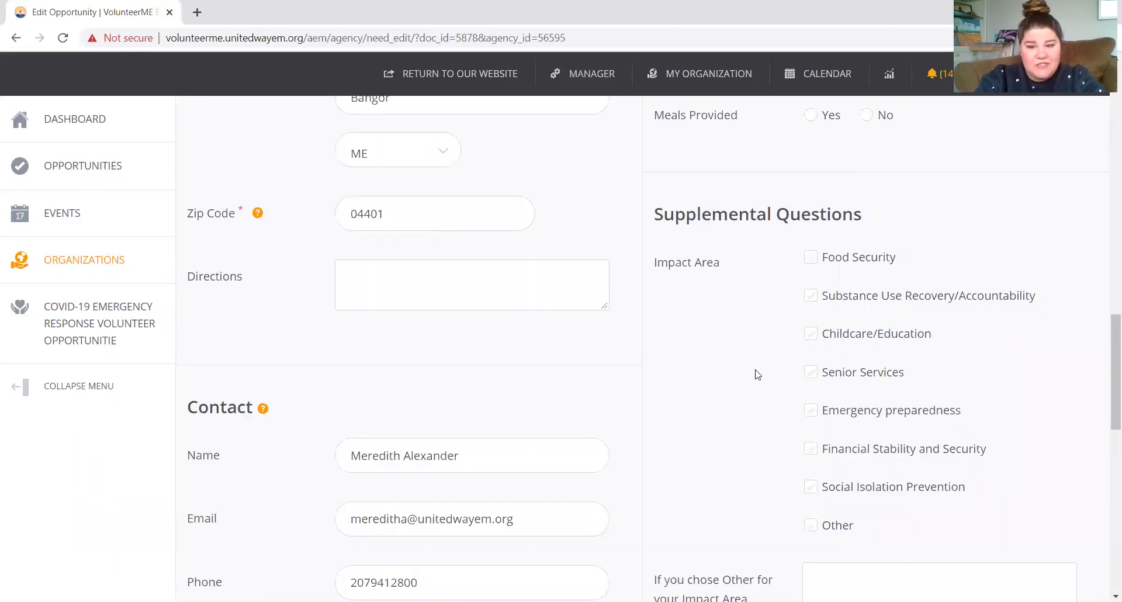
scroll(758, 373, "down", 1)
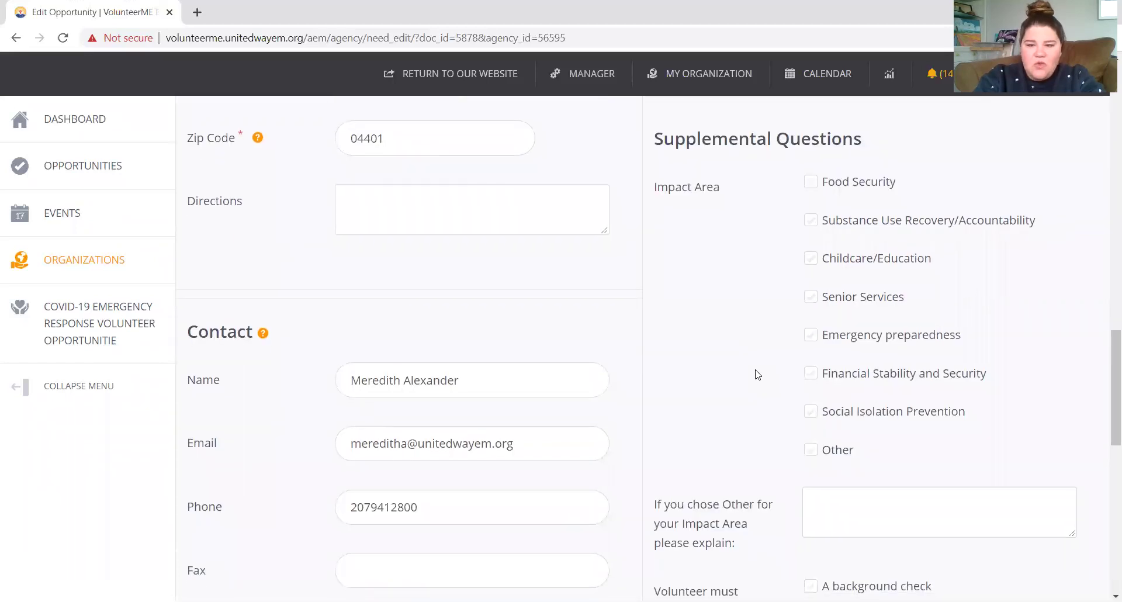
left_click(813, 183)
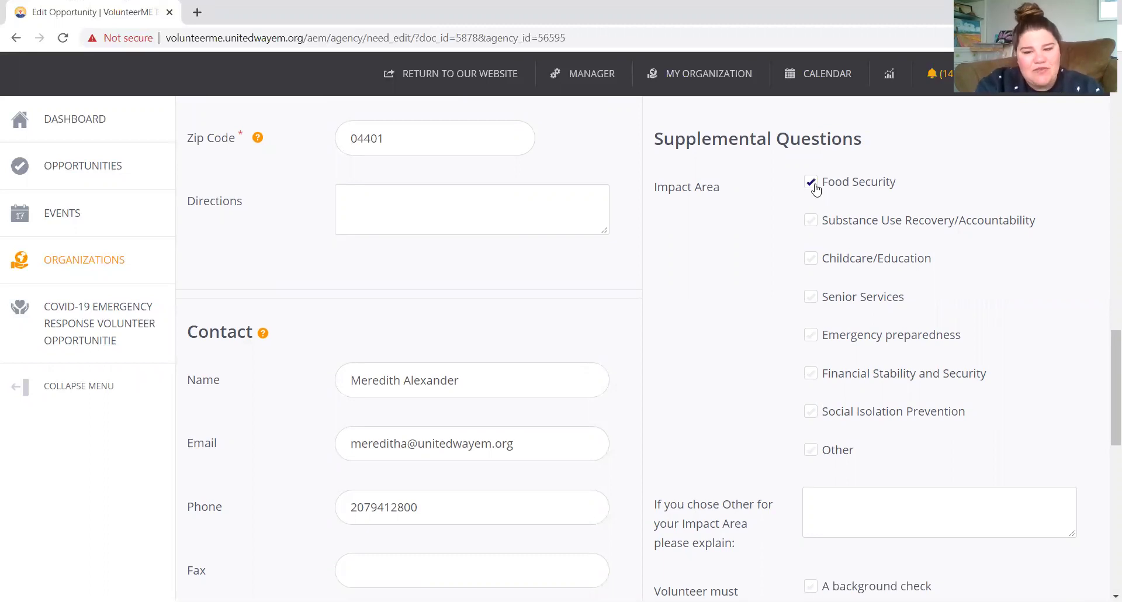
scroll(816, 187, "down", 5)
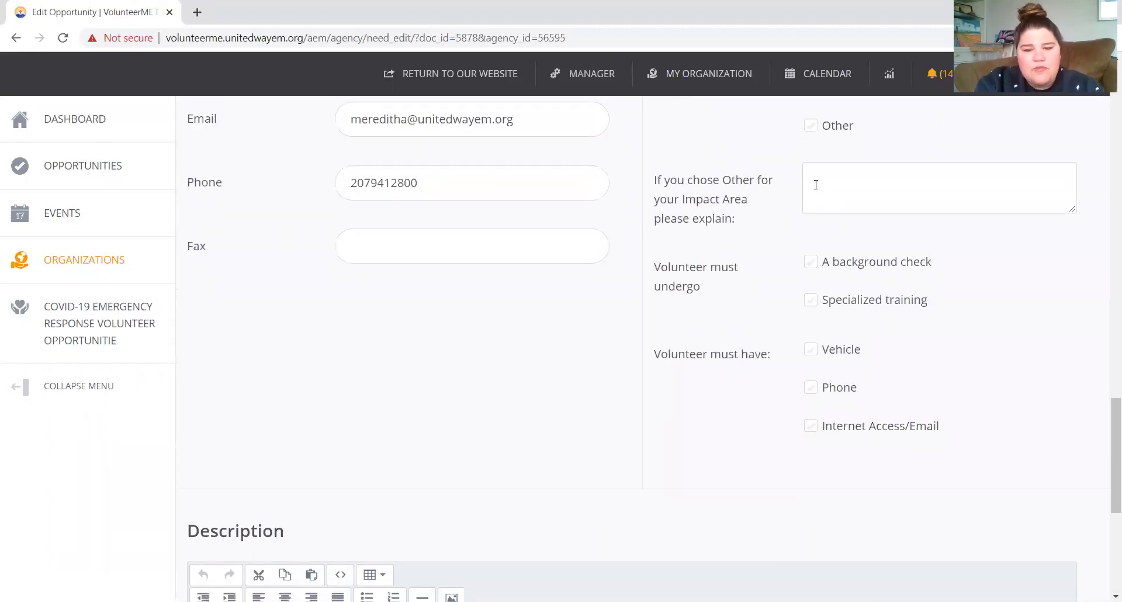
Tick 'A background check' and 'Vehicle' as volunteer requirements.
left_click(811, 263)
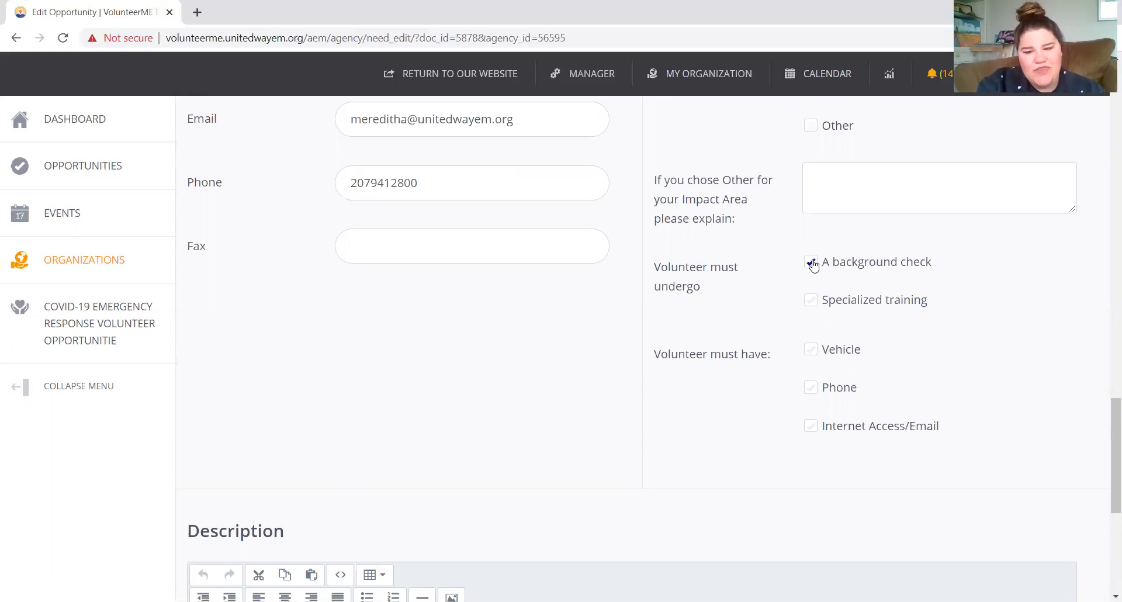
scroll(813, 264, "down", 1)
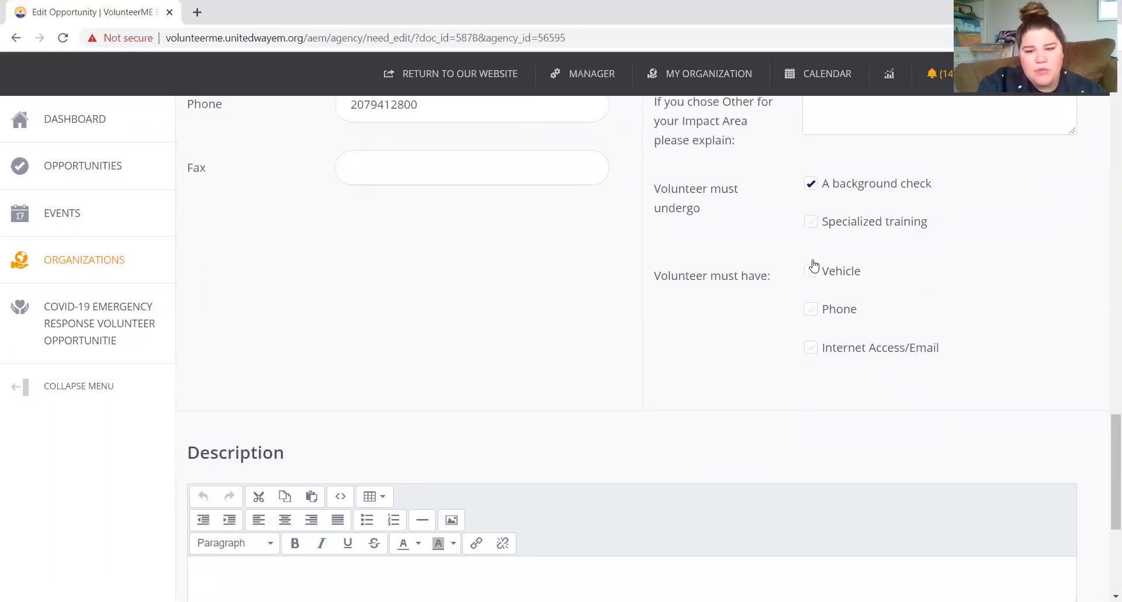
scroll(813, 266, "down", 1)
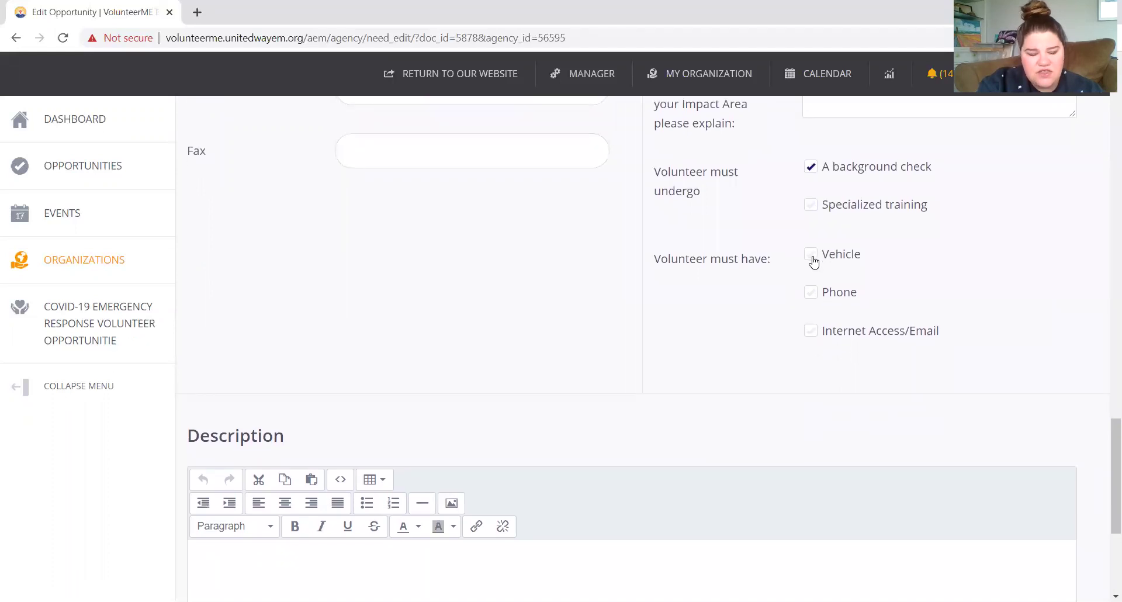
left_click(812, 259)
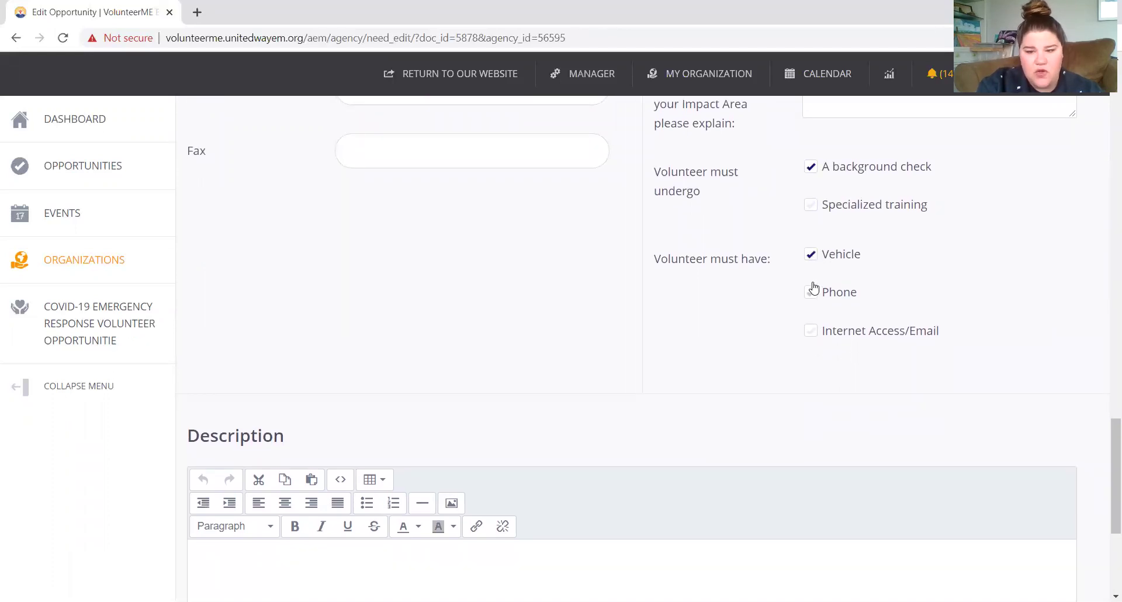
scroll(813, 288, "down", 5)
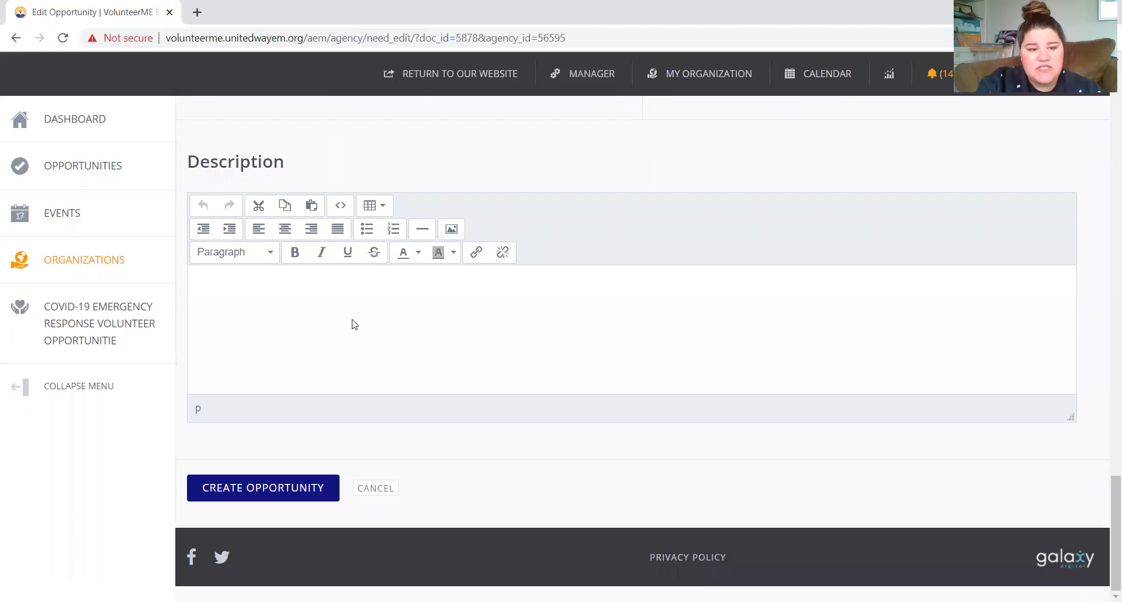
Add the description 'Test test test', create the opportunity and confirm it on the dashboard.
type("Test test test")
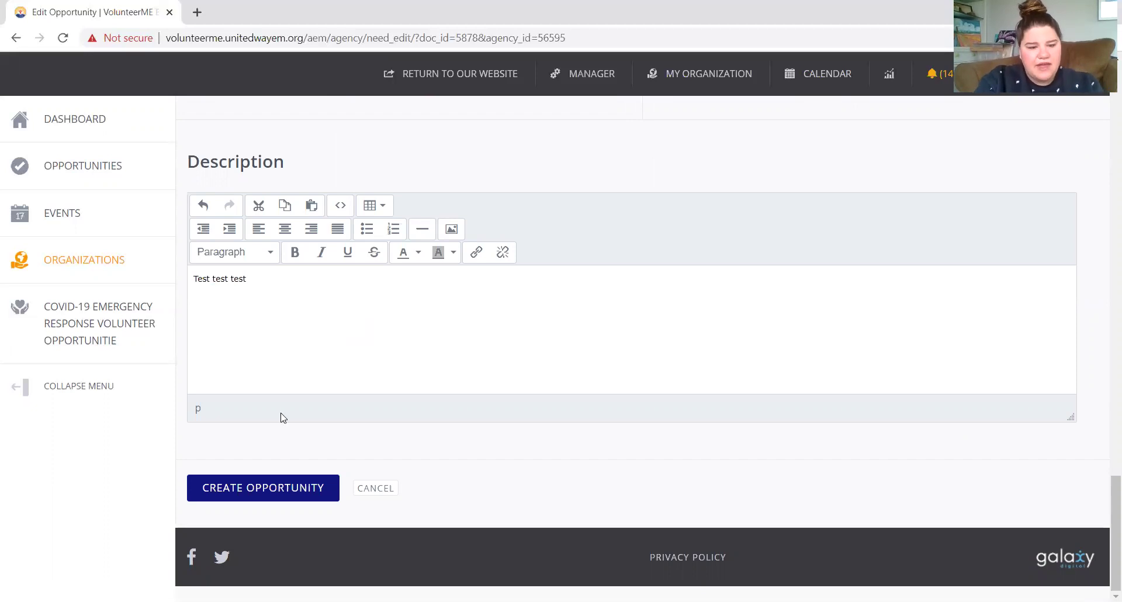
left_click(237, 487)
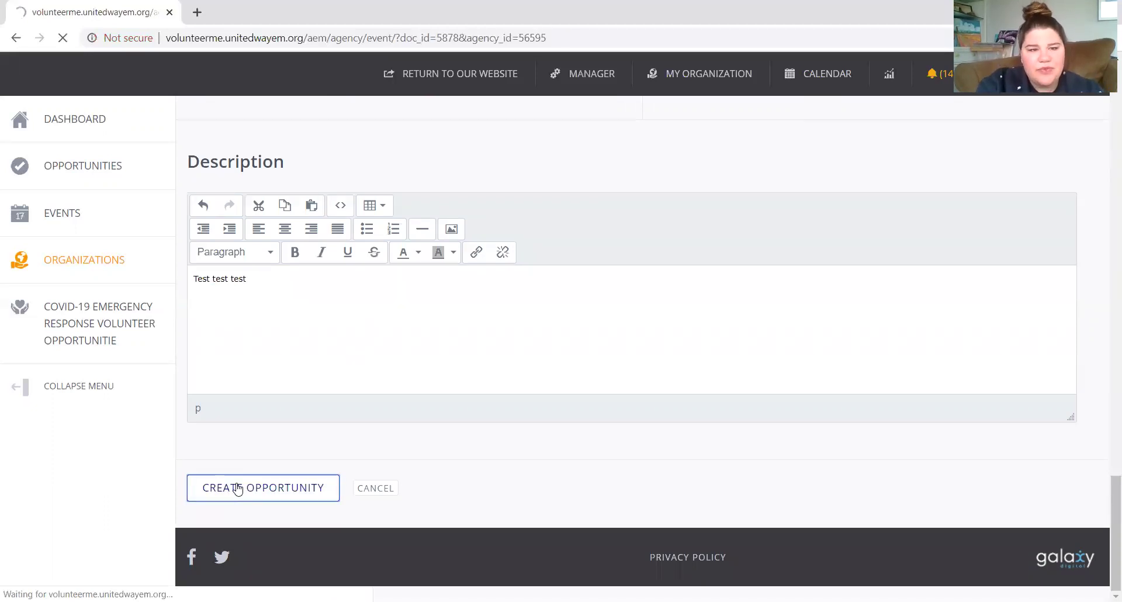
scroll(237, 488, "down", 10)
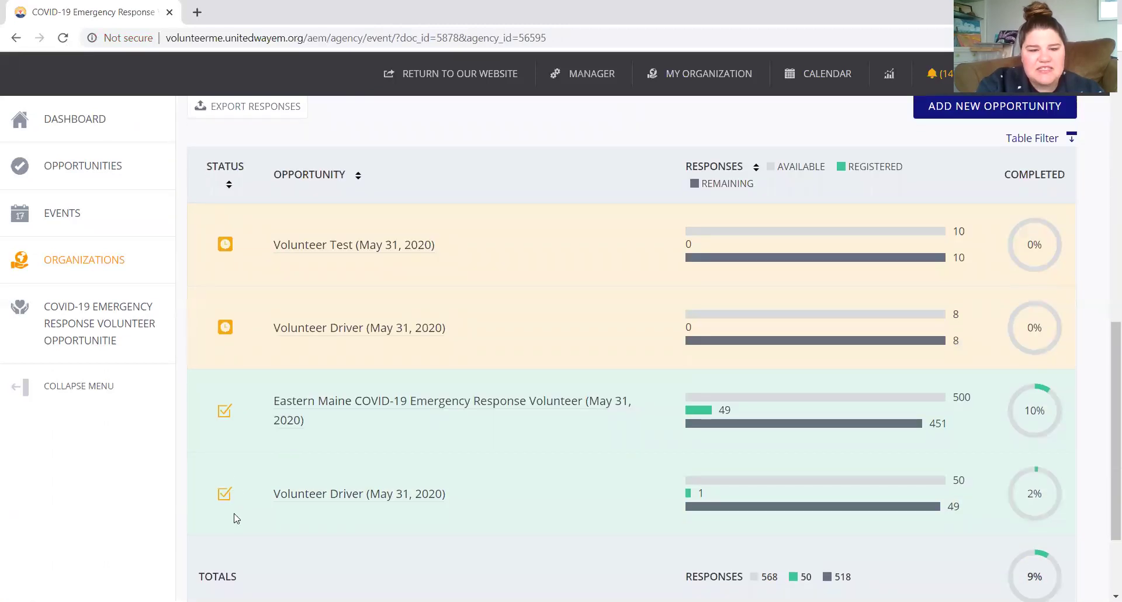
scroll(368, 410, "up", 3)
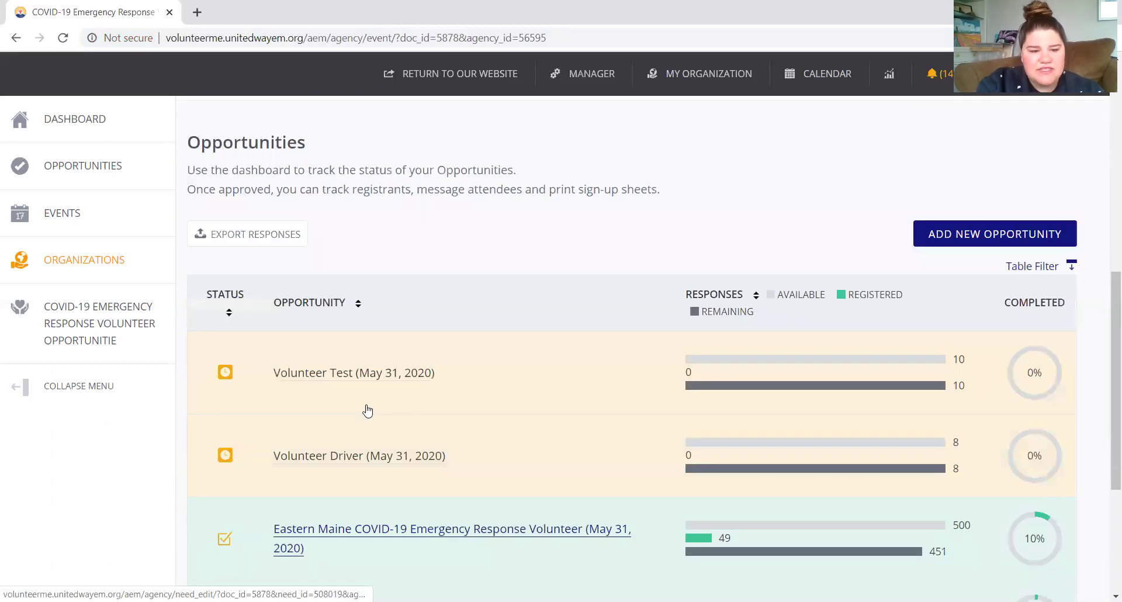